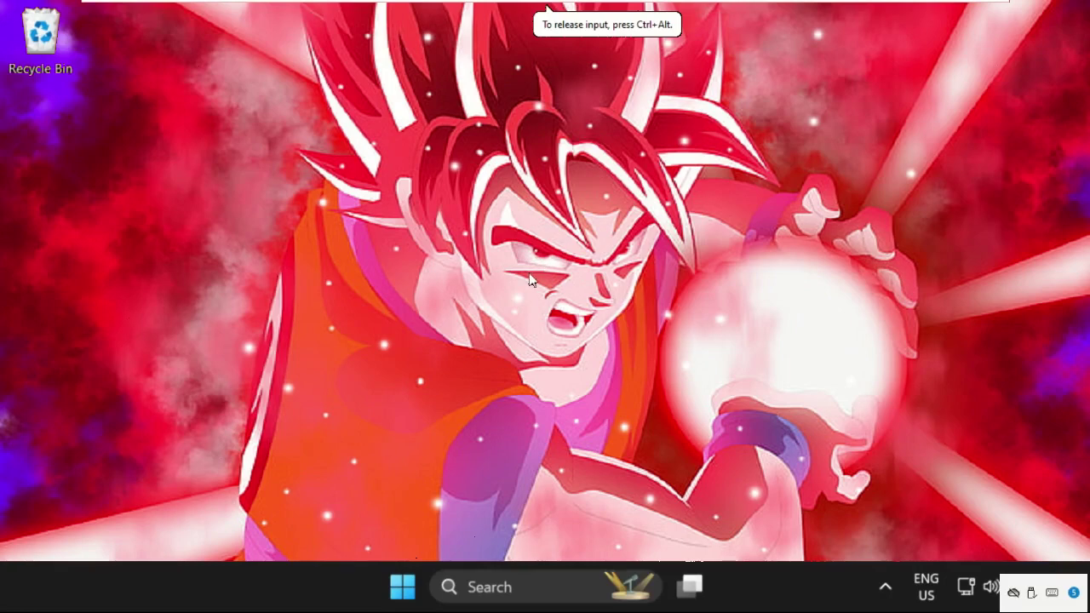
Bring up the taskbar context menu that offers Task Manager
right_click(320, 182)
click(407, 245)
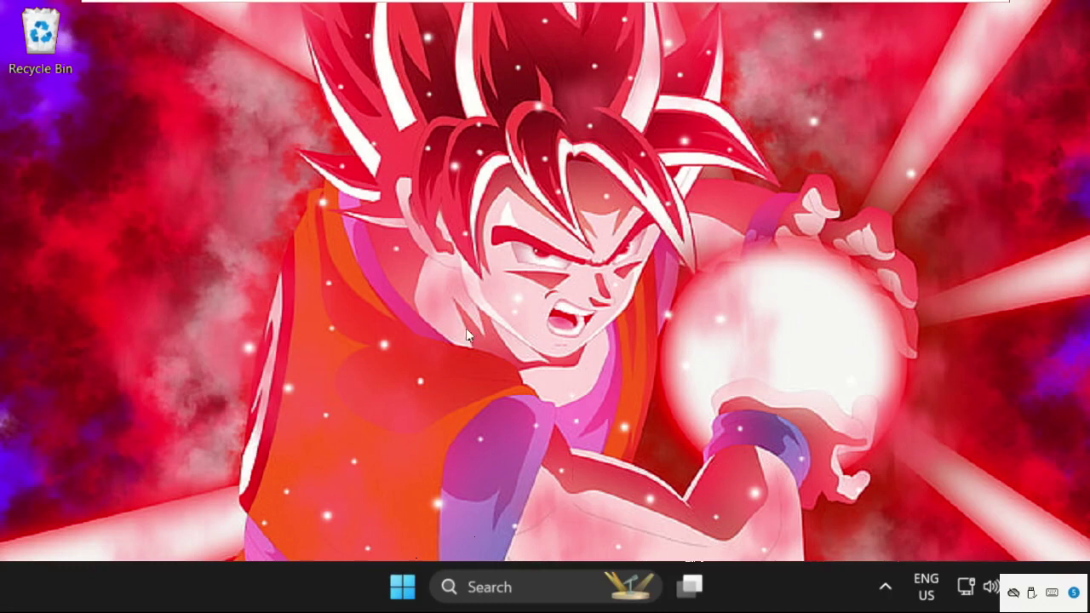
right_click(249, 582)
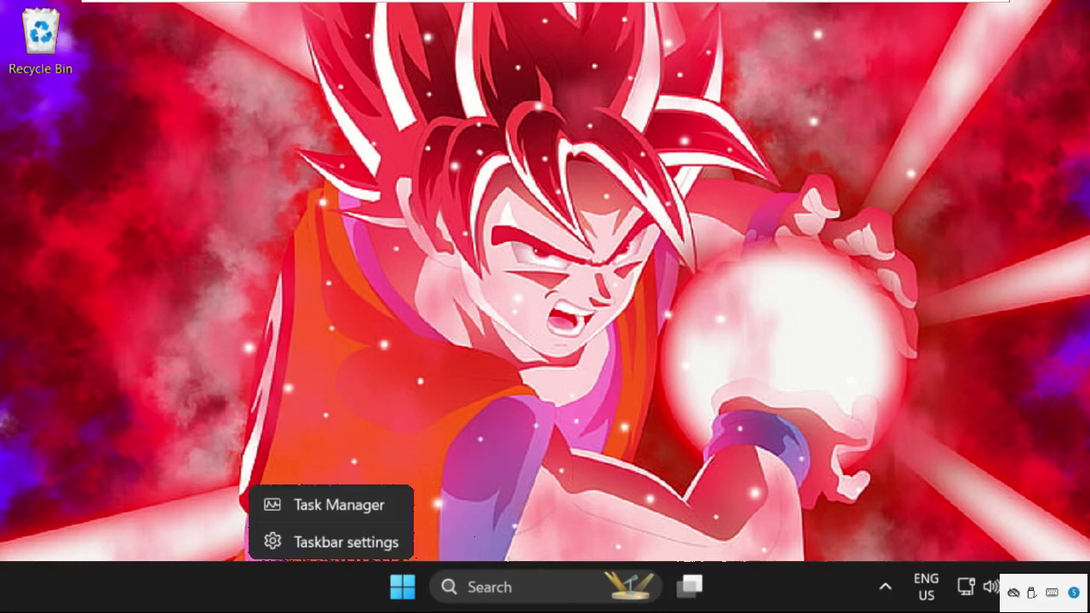
right_click(283, 583)
right_click(227, 583)
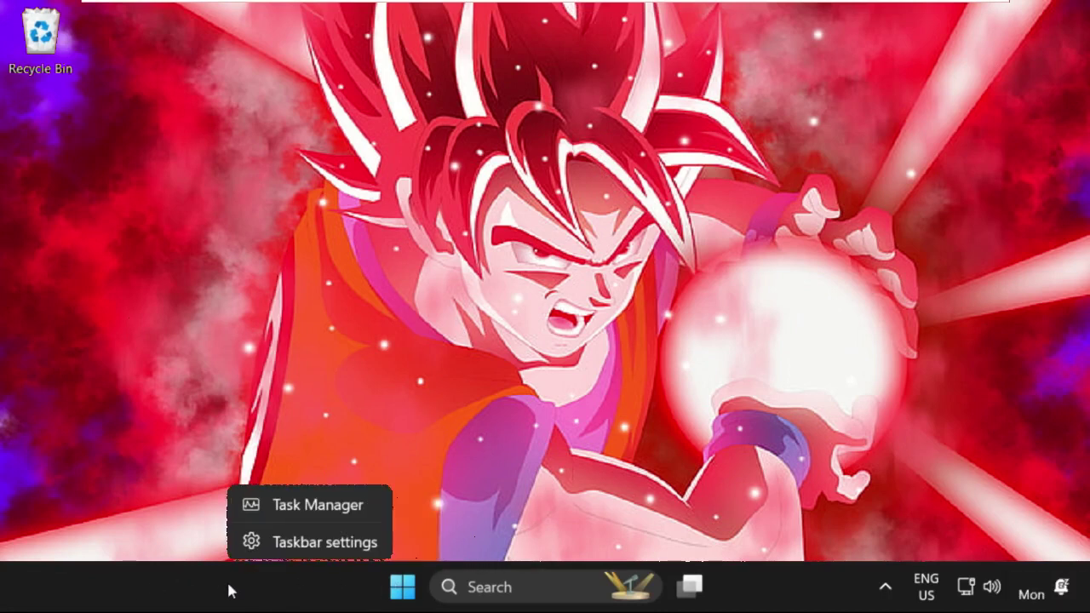
Launch Task Manager and open its Run new task dialog
click(304, 506)
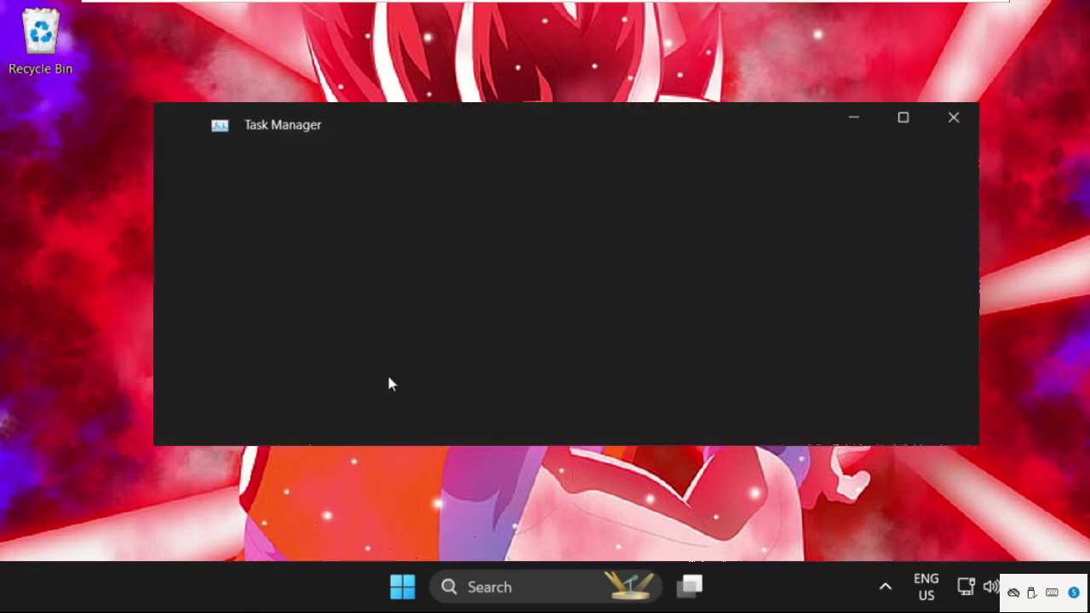
drag(369, 128, 363, 114)
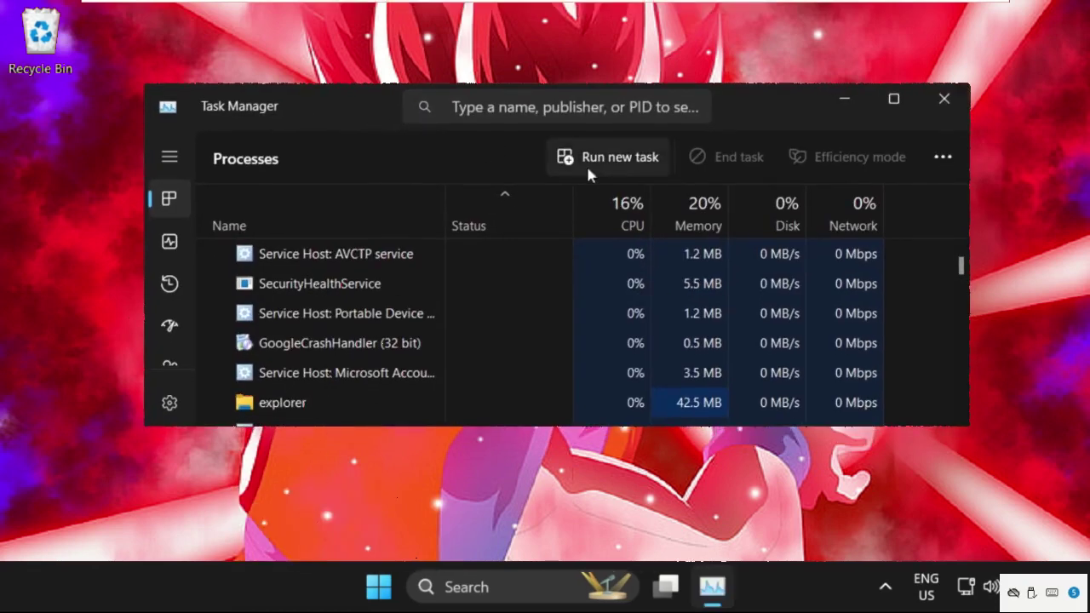
click(616, 161)
mouse_move(285, 104)
mouse_down()
mouse_move(502, 190)
mouse_move(506, 243)
mouse_up()
Browse from This PC into the C:\Windows\System32 folder
click(673, 451)
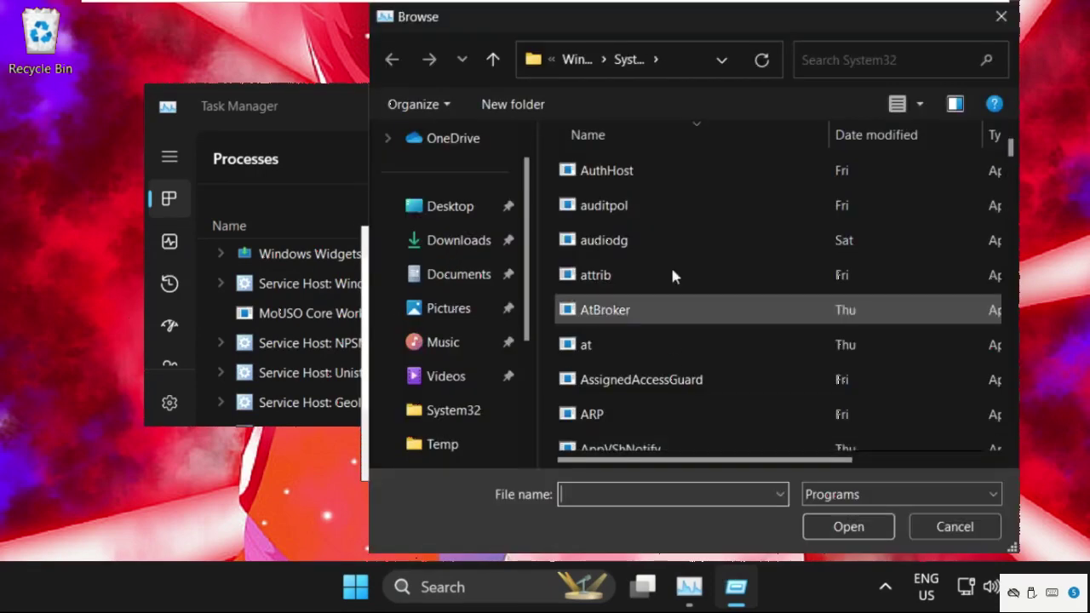
scroll(451, 341, down, 2)
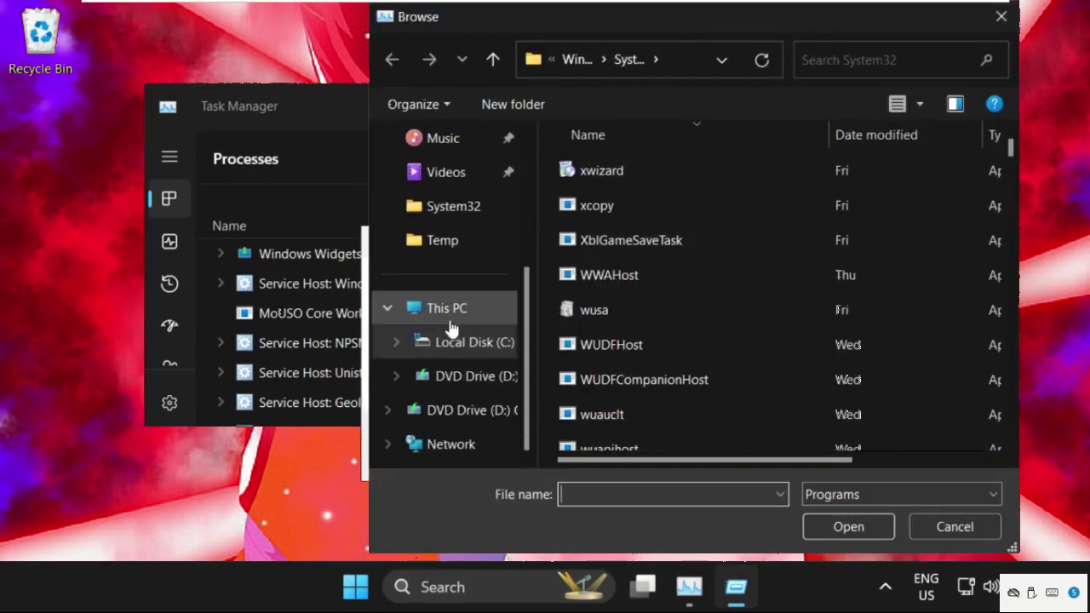
click(453, 313)
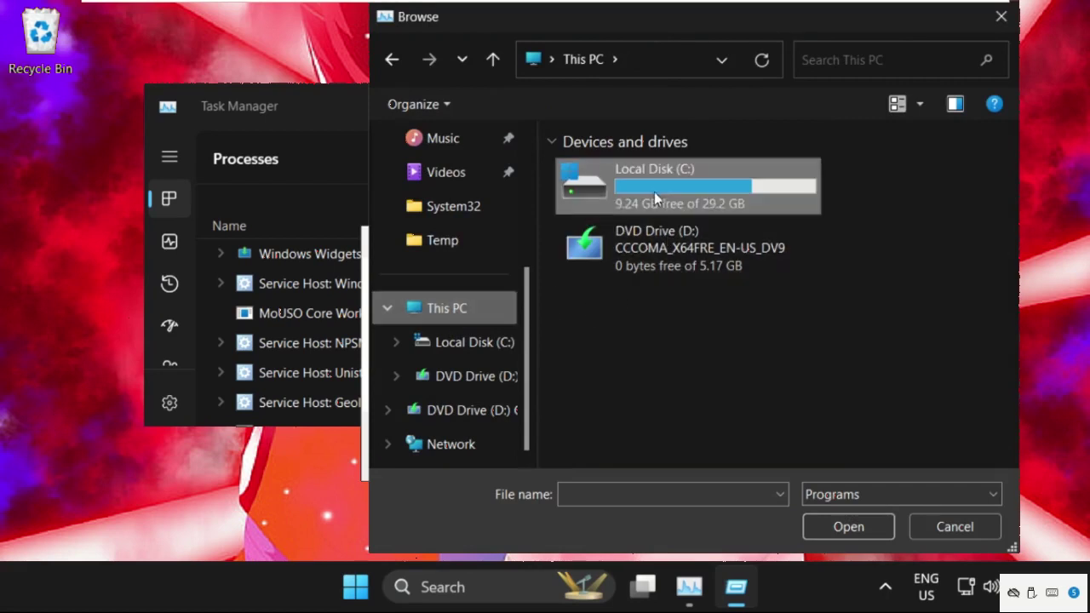
double_click(653, 190)
drag(653, 43, 541, 46)
click(518, 316)
scroll(521, 332, down, 1)
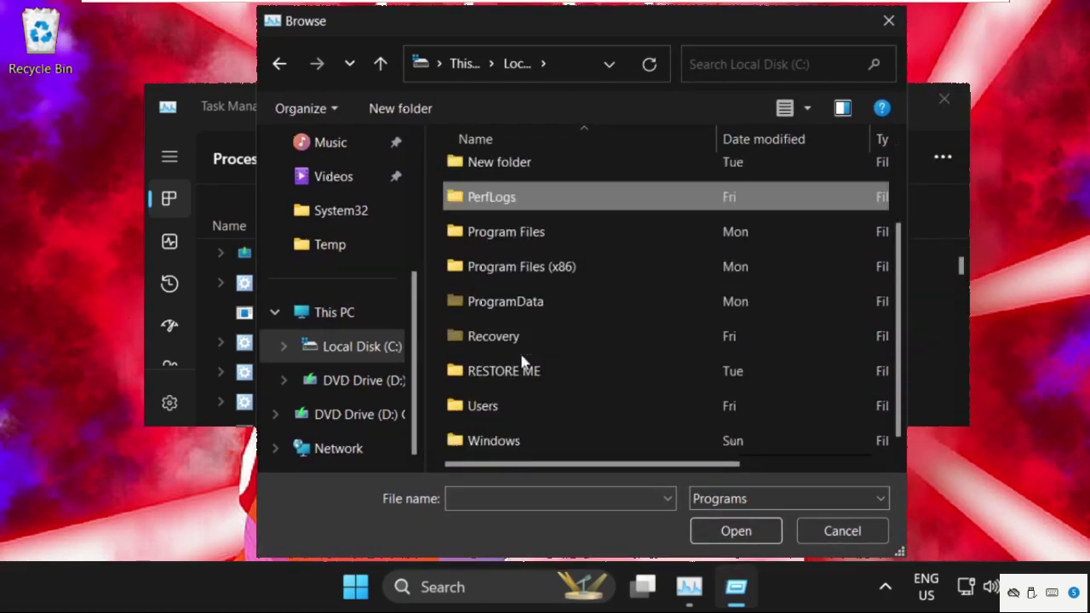
double_click(501, 441)
click(528, 312)
scroll(528, 313, down, 4)
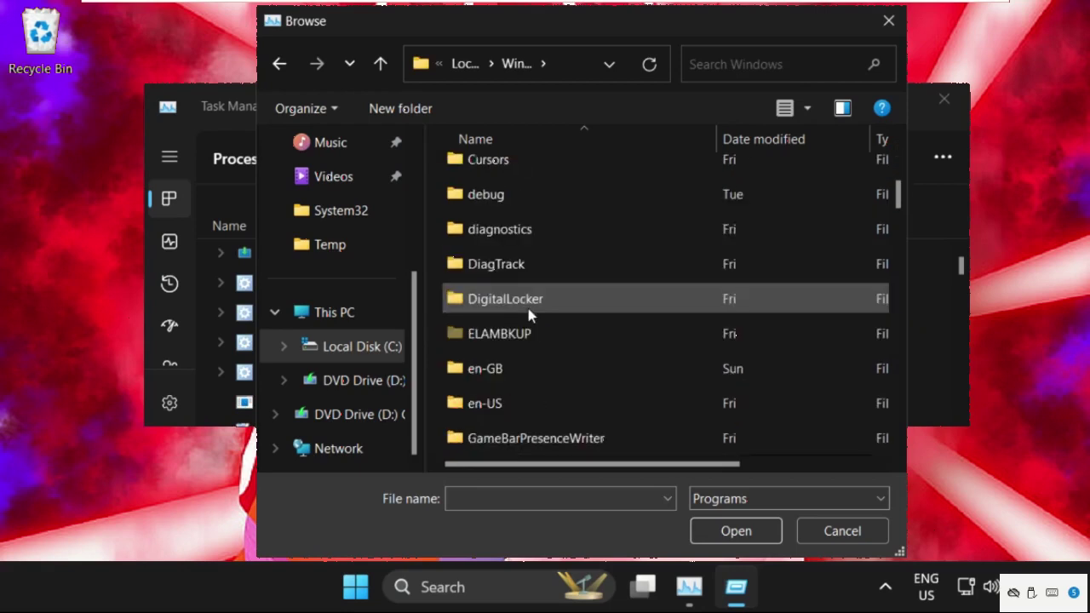
click(528, 311)
text(se)
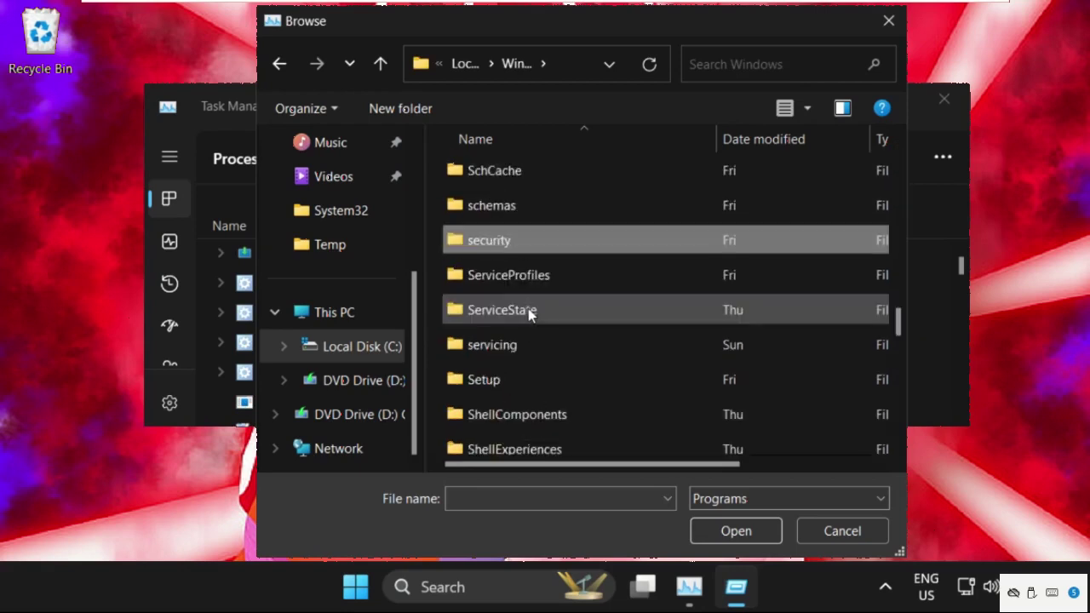
text(r)
scroll(528, 312, down, 2)
scroll(528, 311, down, 2)
scroll(528, 312, down, 1)
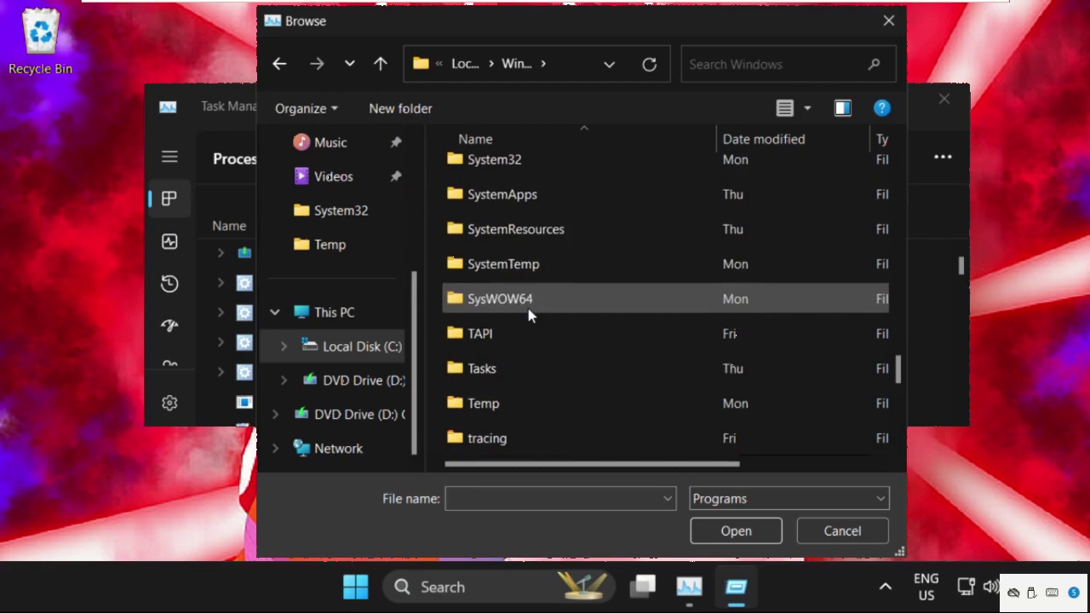
scroll(526, 290, up, 2)
click(545, 349)
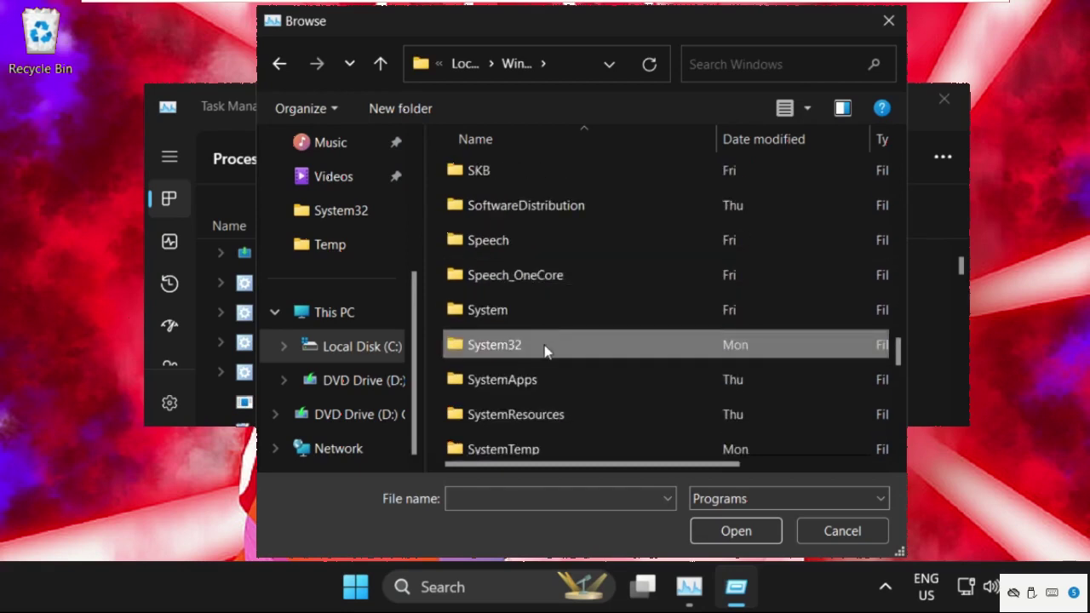
double_click(545, 350)
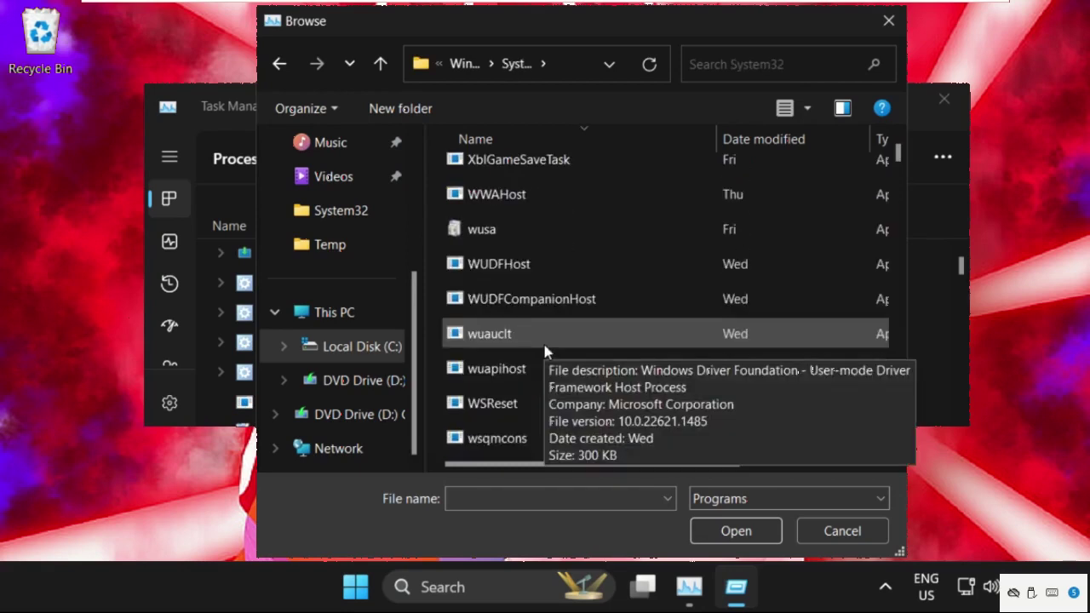
Choose cmd.exe as the new task and enable administrative privileges
scroll(545, 349, down, 3)
scroll(545, 350, down, 1)
scroll(545, 349, down, 2)
click(546, 340)
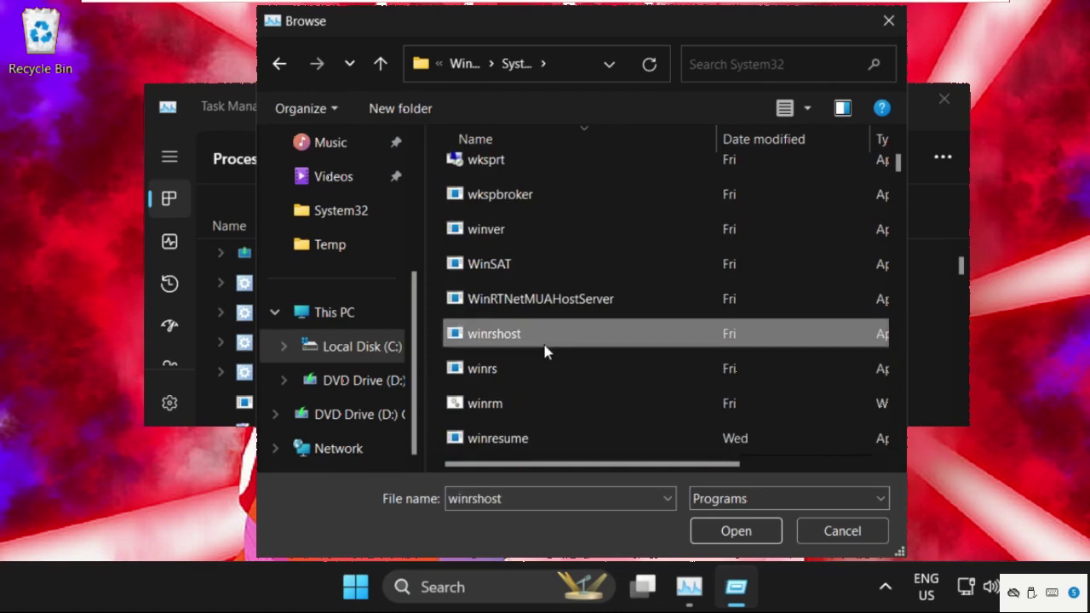
text(customi)
scroll(545, 351, down, 6)
scroll(545, 351, down, 3)
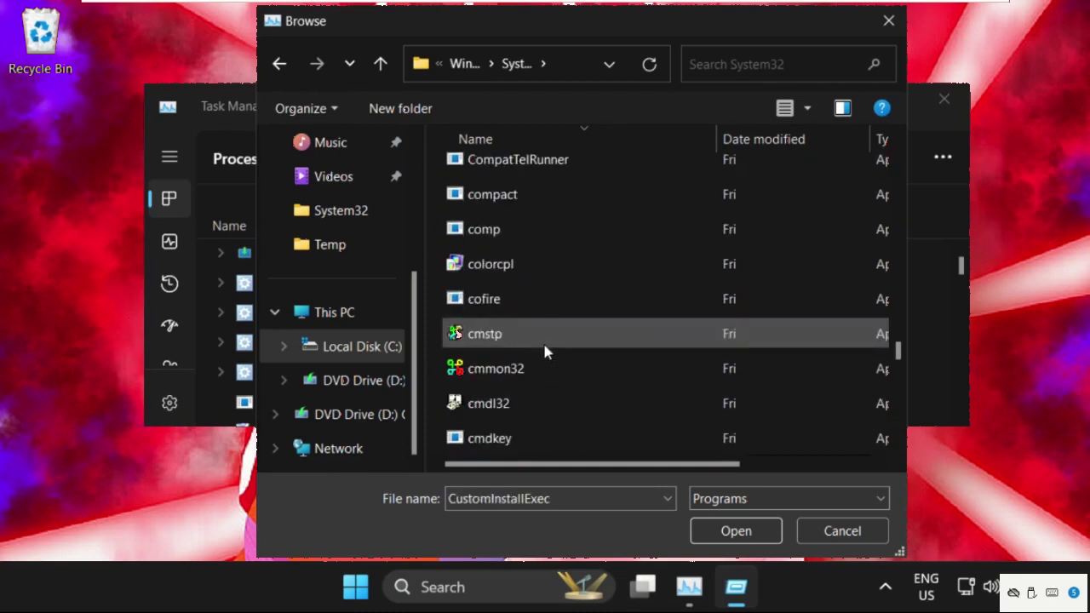
scroll(545, 351, down, 3)
scroll(545, 349, up, 1)
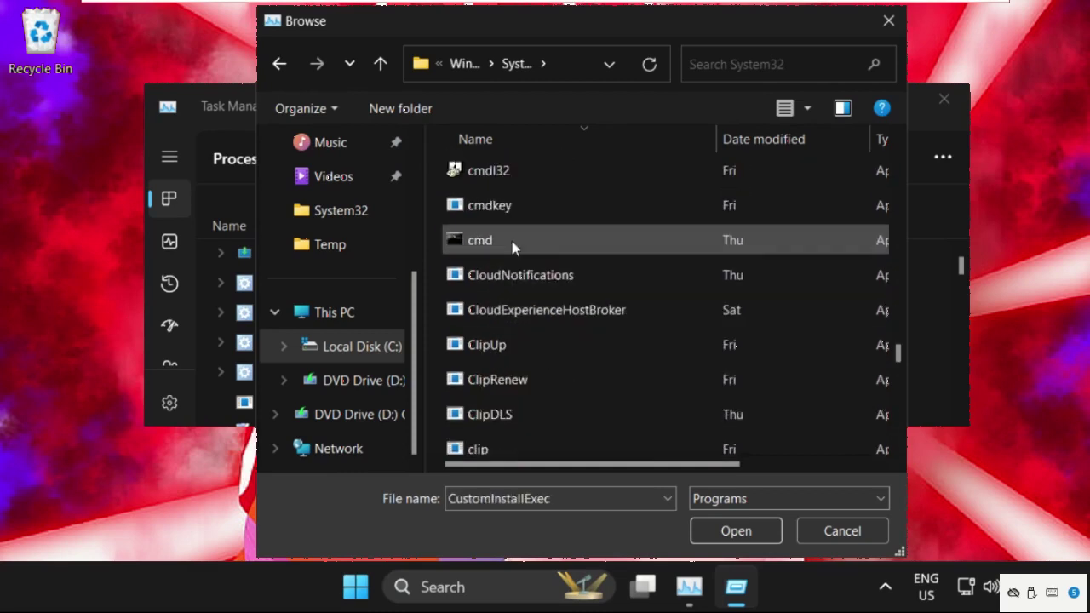
click(476, 243)
mouse_move(502, 243)
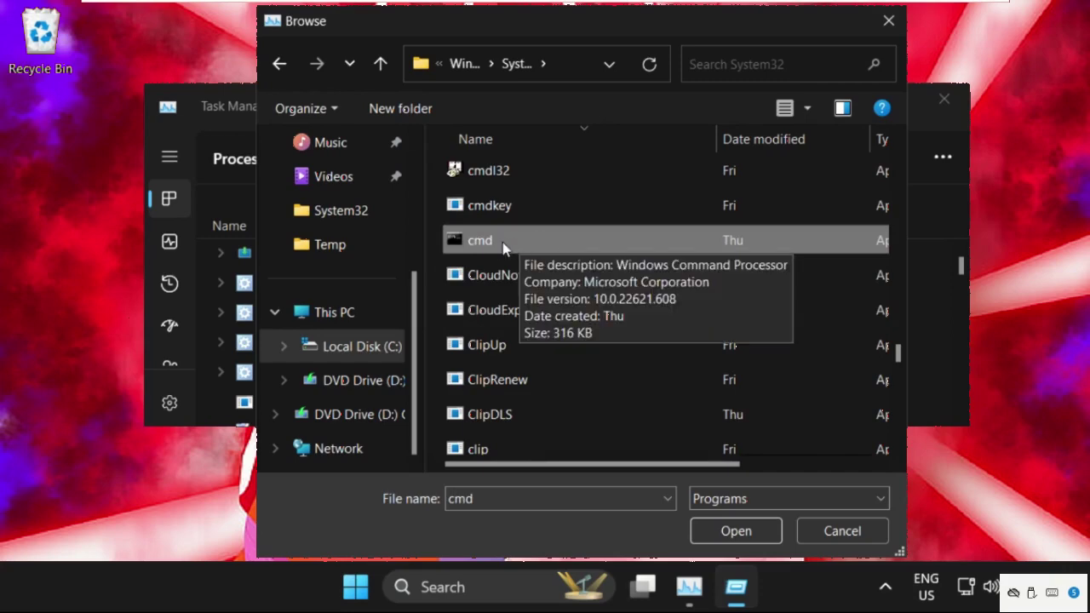
click(722, 524)
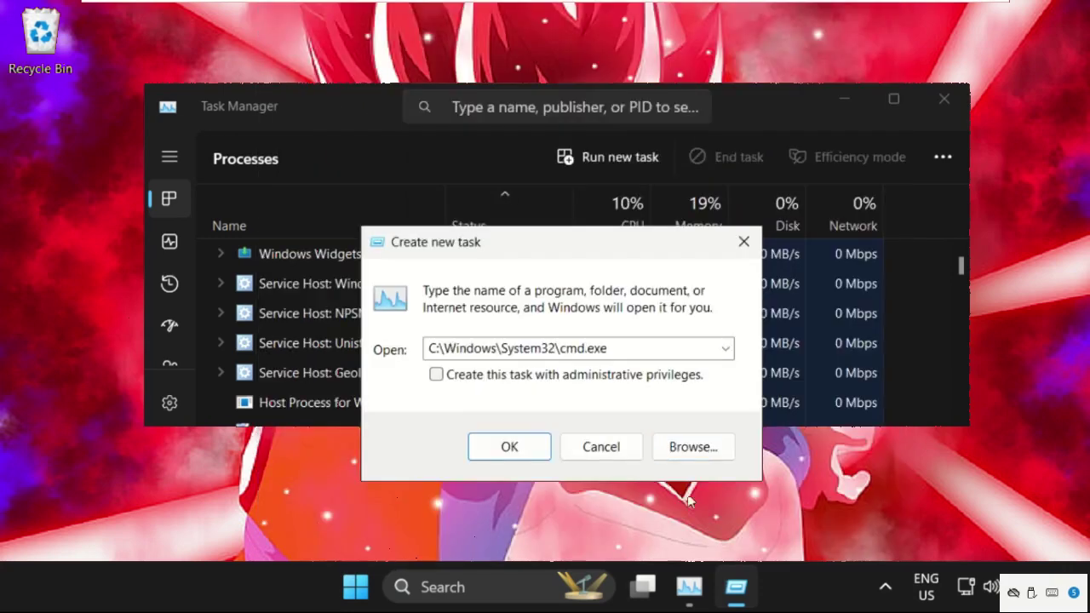
double_click(430, 353)
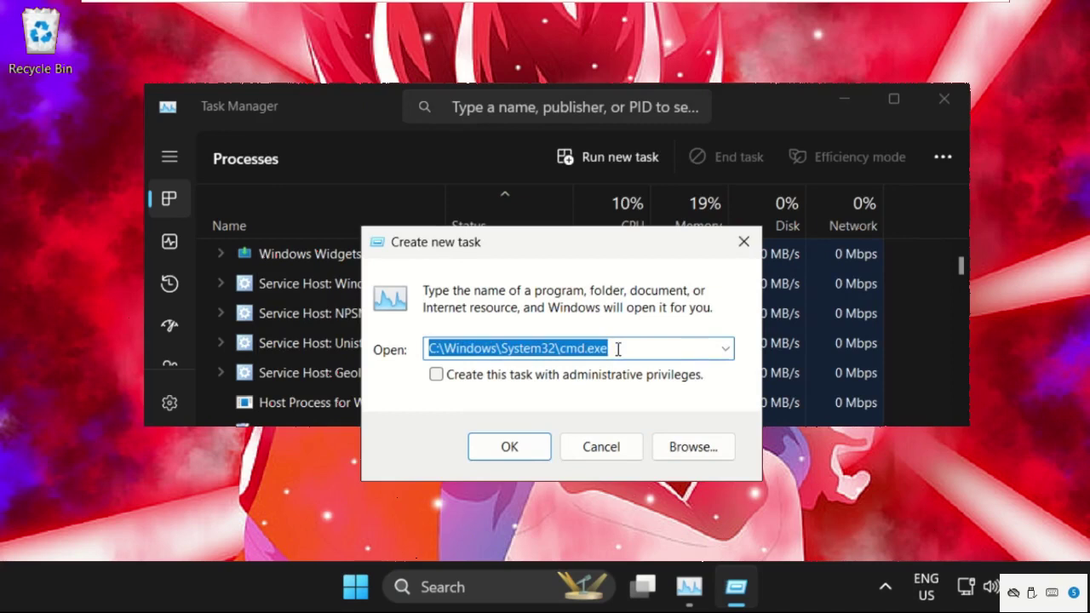
click(437, 376)
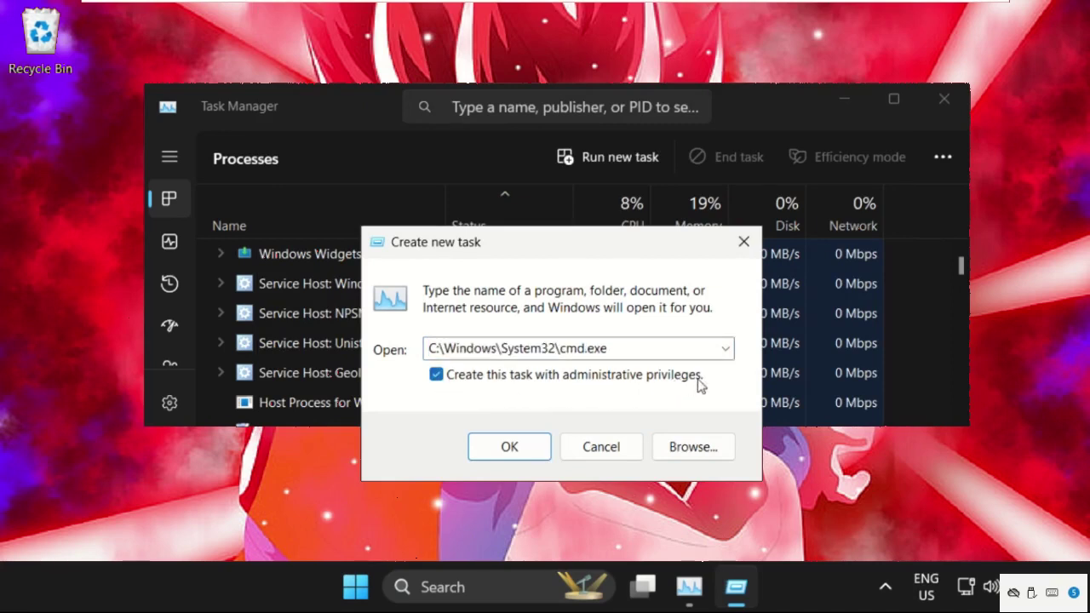
Launch the administrator Command Prompt and close Task Manager
click(510, 446)
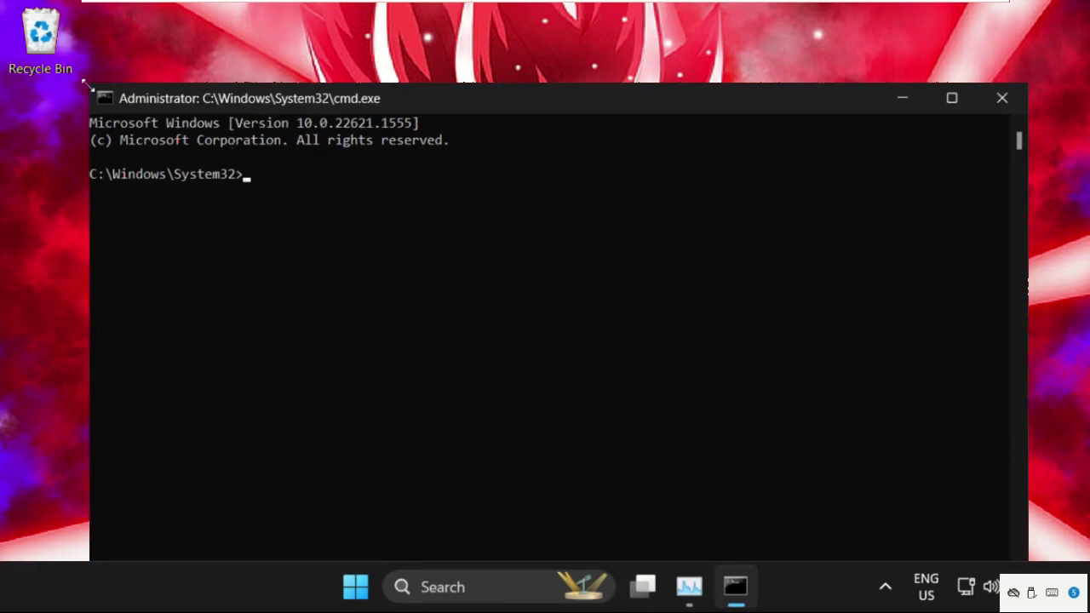
drag(85, 82, 193, 375)
click(878, 98)
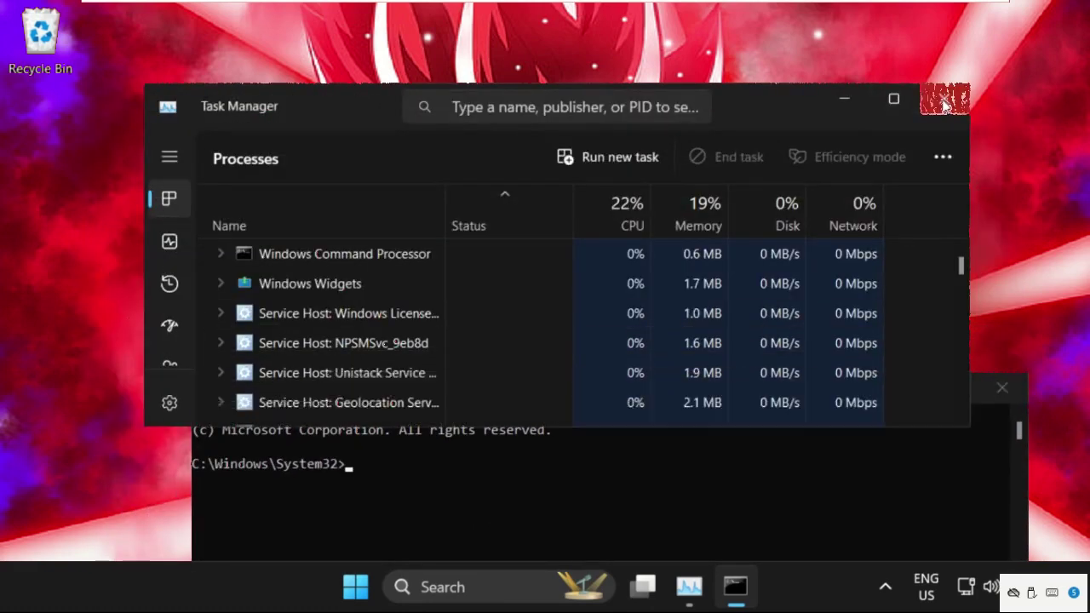
click(943, 102)
drag(721, 401, 679, 137)
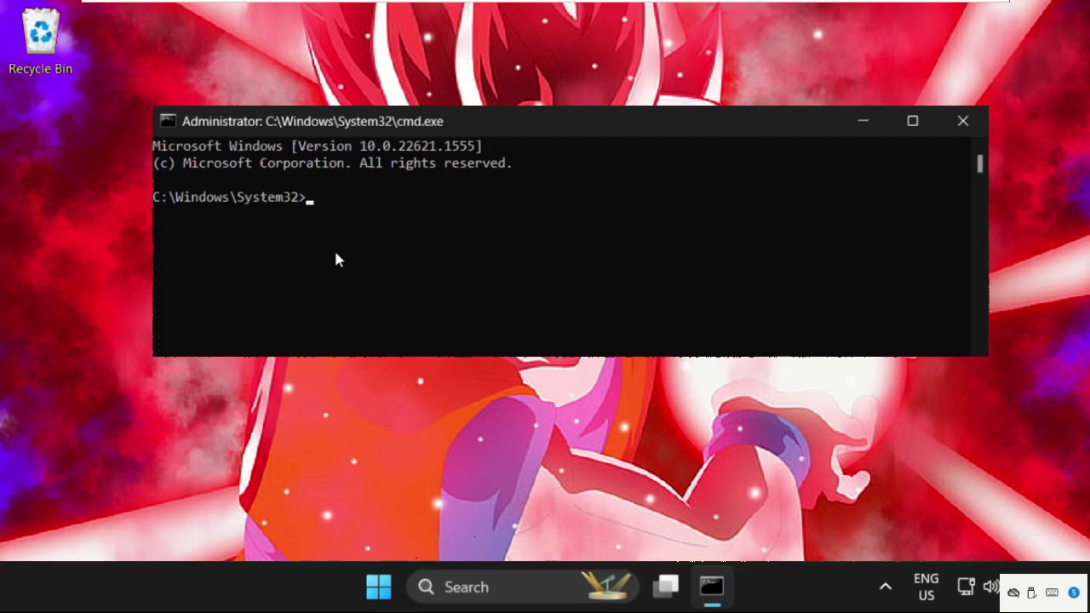
Run gpupdate /force, then exit the Command Prompt
text(gp)
text(update )
text(/fo)
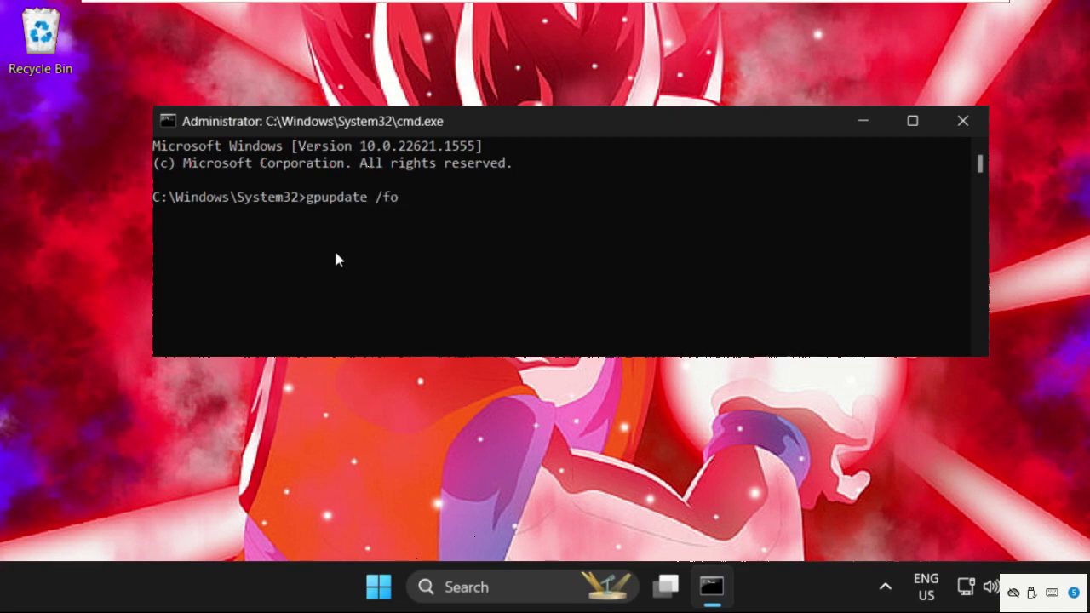
text(rce)
key(Return)
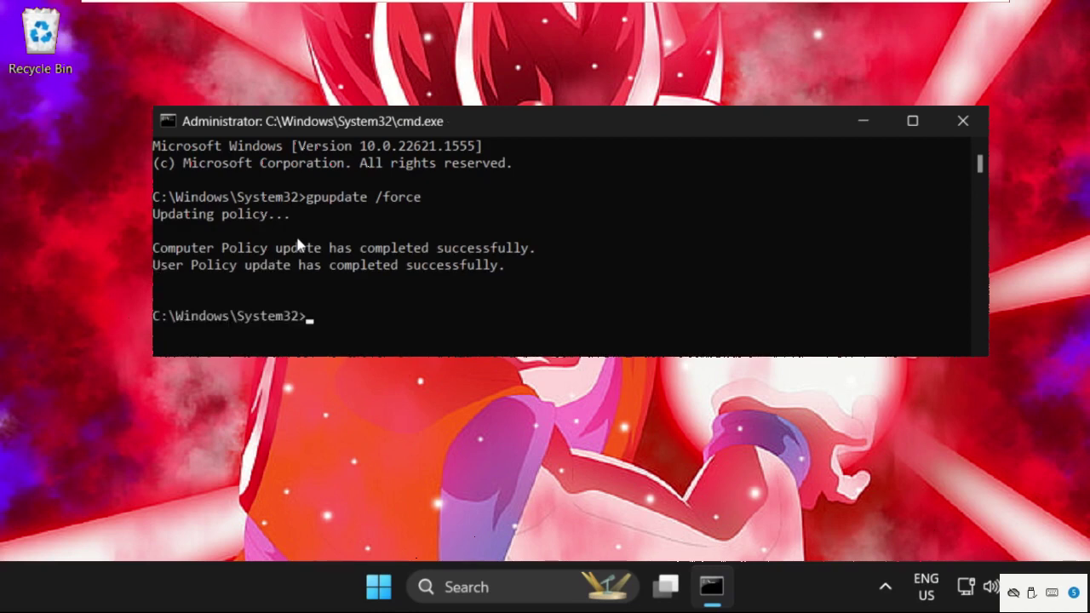
text(exit)
key(Return)
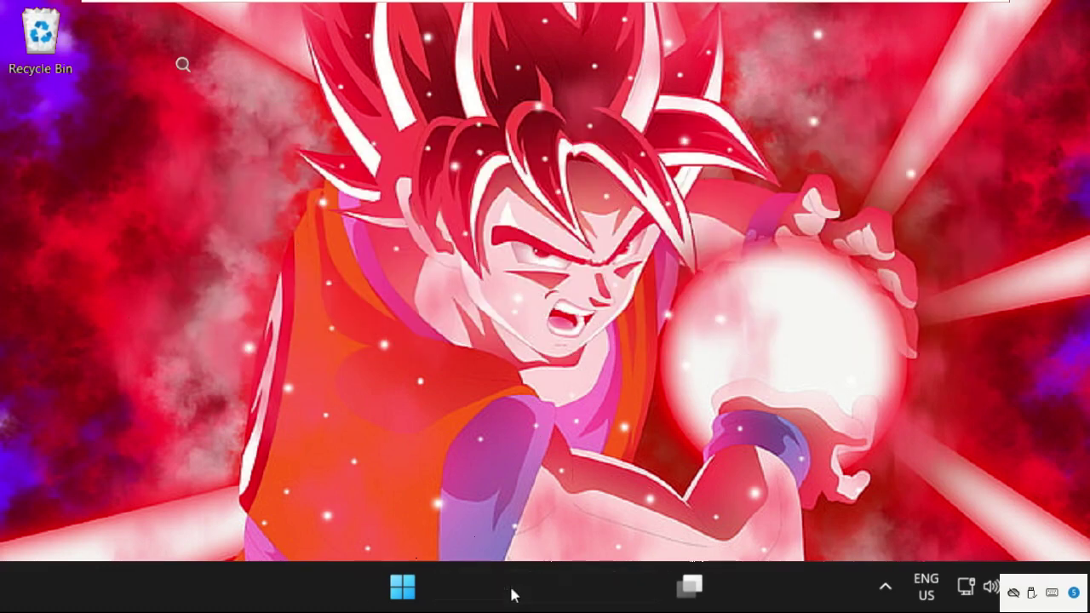
Search for 'services' and open the Services app
click(511, 587)
text(services)
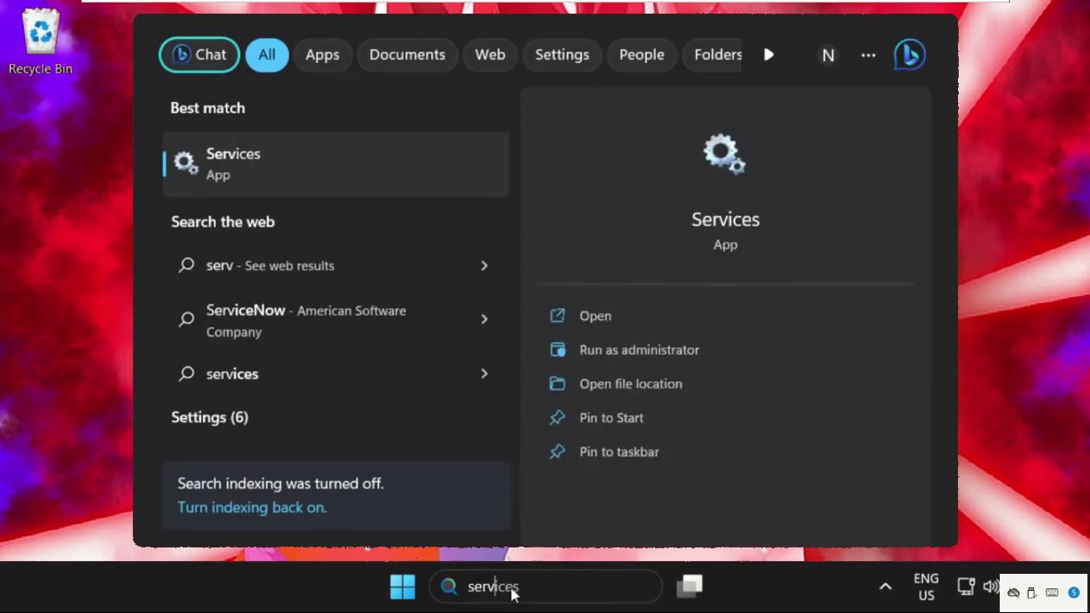
click(241, 176)
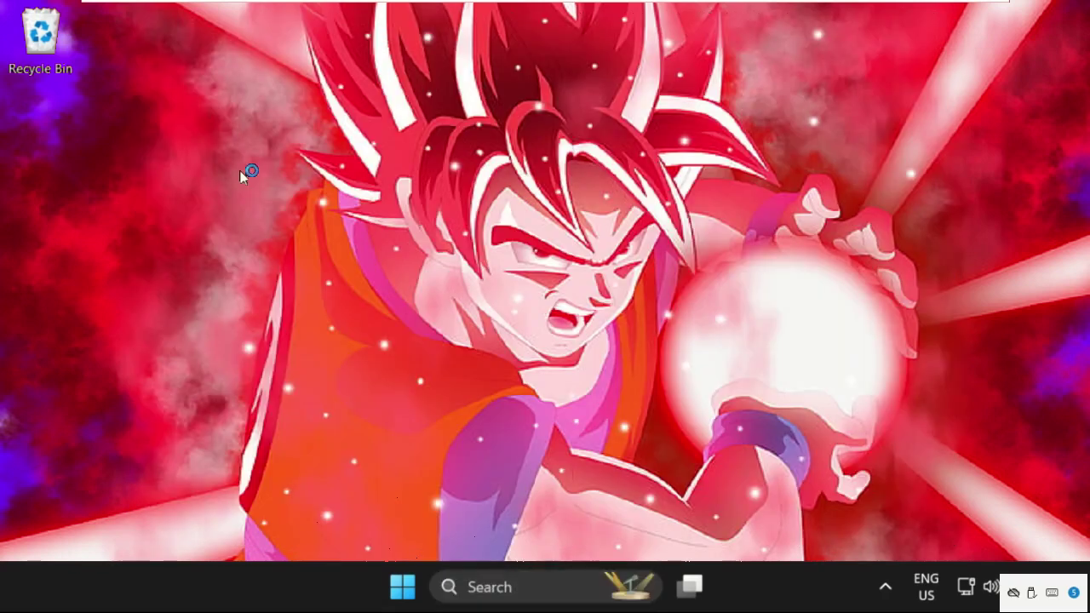
Scroll down the service list and select Windows Update
click(434, 289)
scroll(443, 287, down, 4)
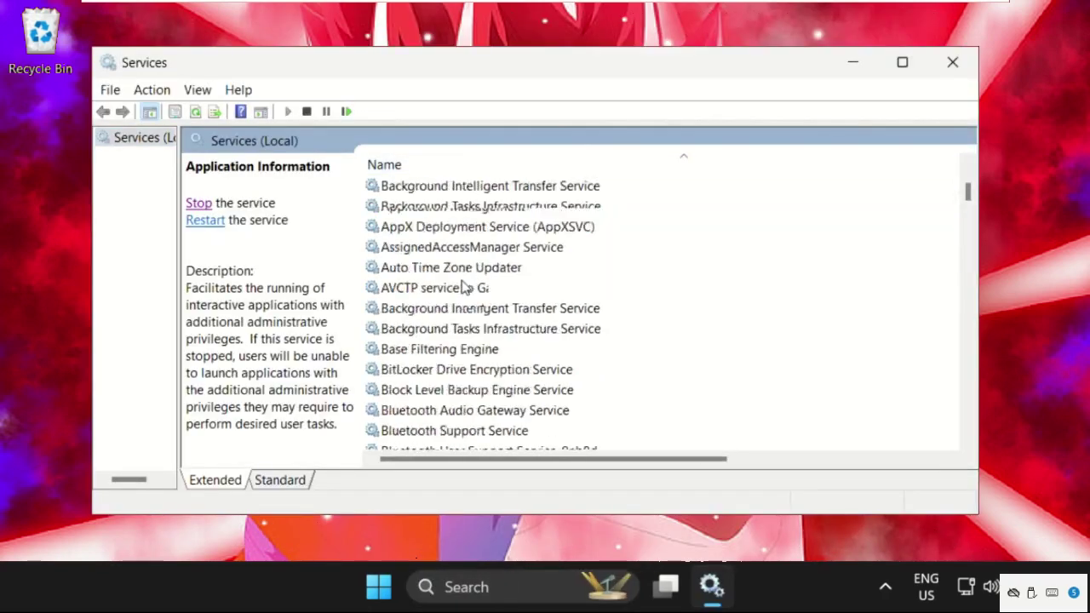
scroll(462, 285, down, 4)
scroll(462, 285, down, 4)
scroll(463, 287, down, 4)
scroll(462, 288, down, 3)
click(465, 288)
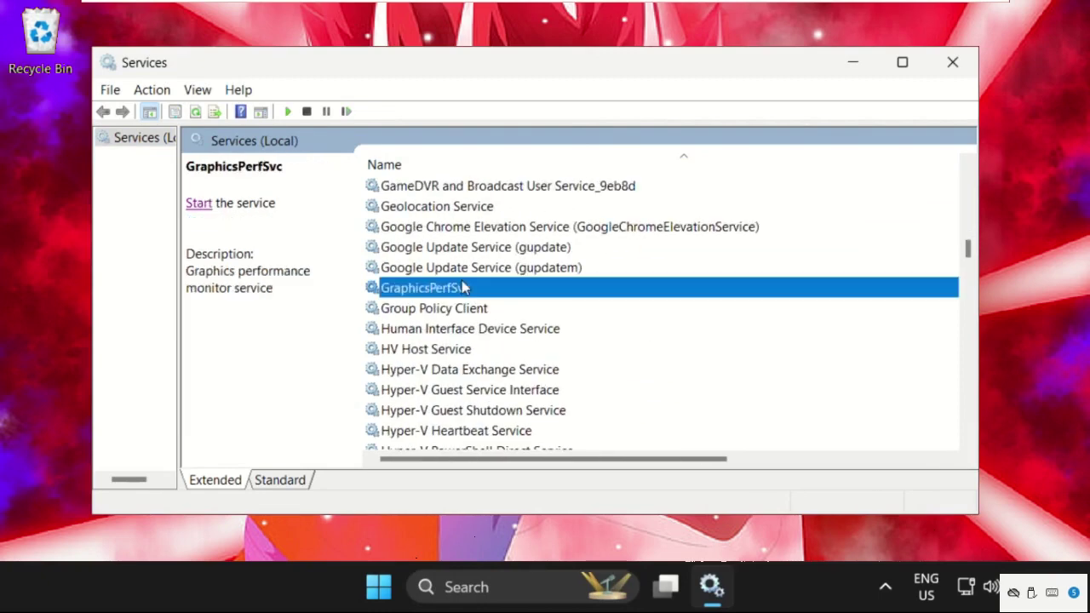
text(warp)
scroll(465, 288, down, 4)
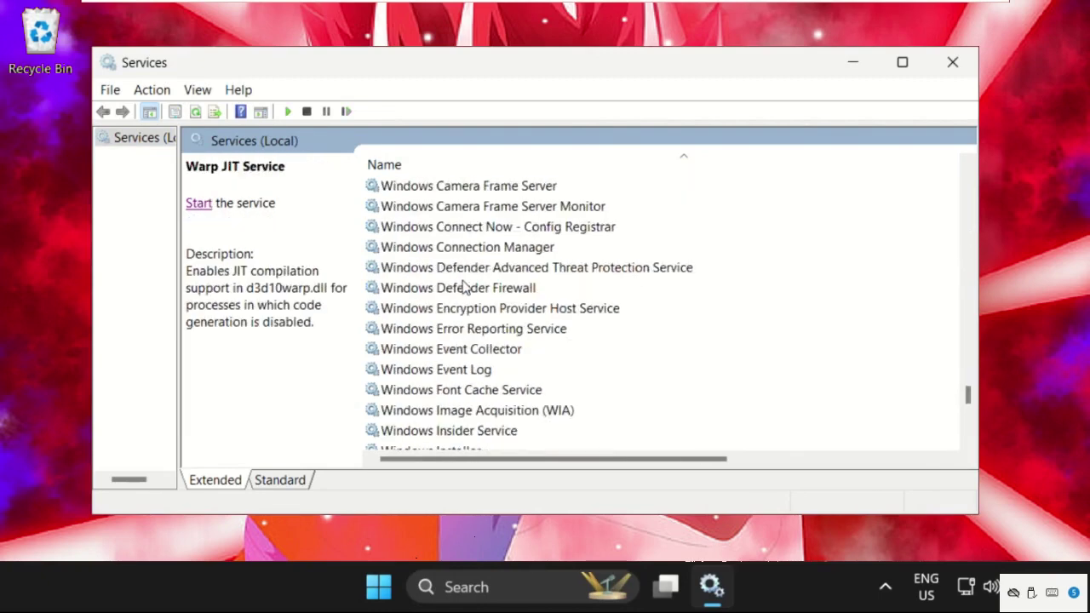
scroll(464, 287, down, 3)
scroll(464, 288, down, 3)
scroll(464, 287, down, 2)
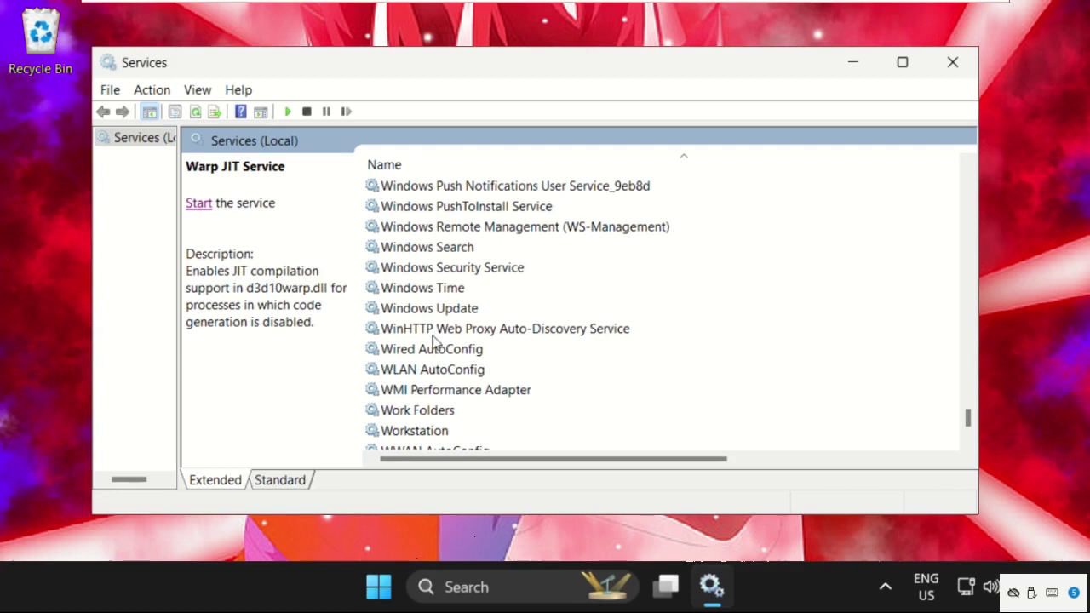
click(441, 311)
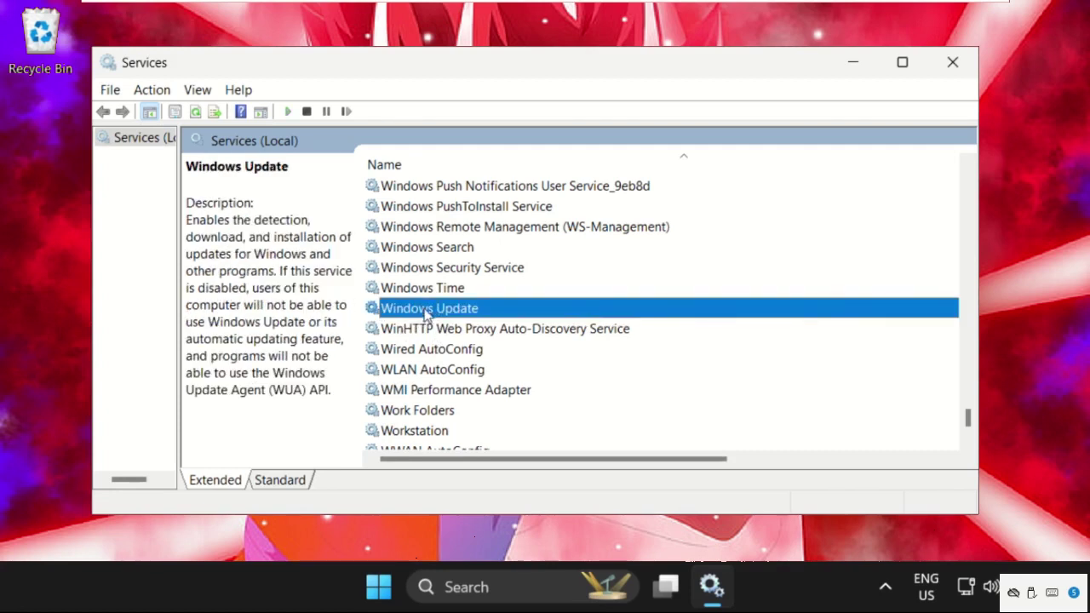
Set Windows Update startup type to Automatic, start the service, and close Services
right_click(490, 312)
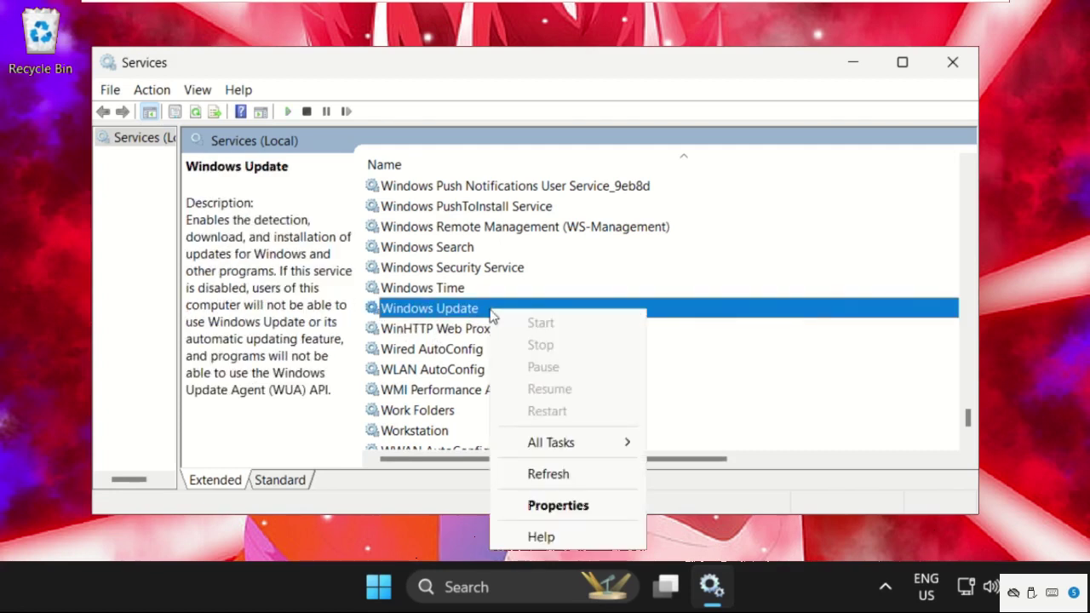
click(562, 511)
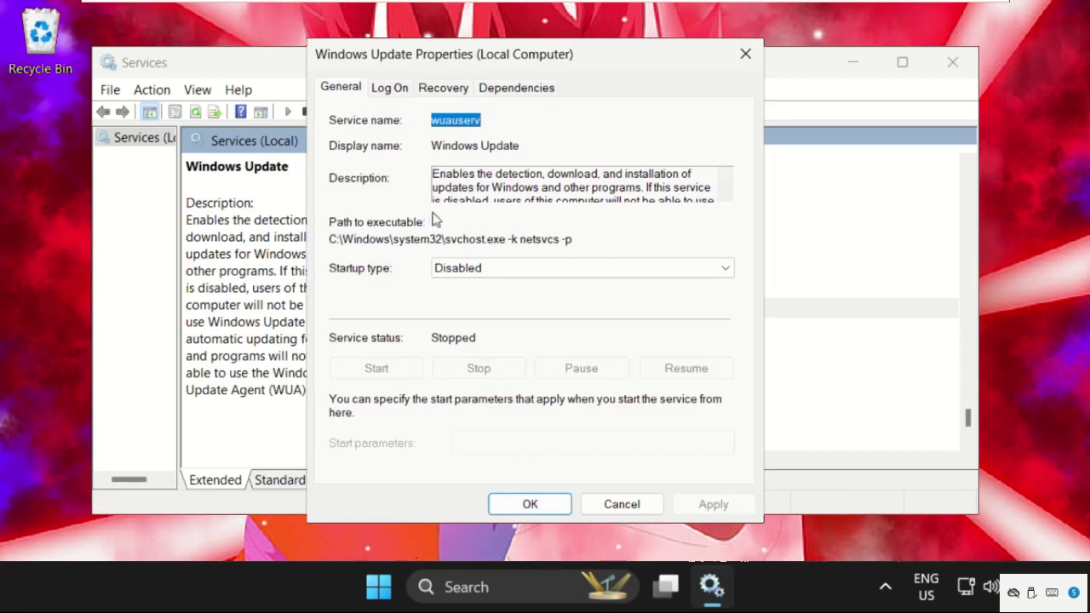
click(435, 274)
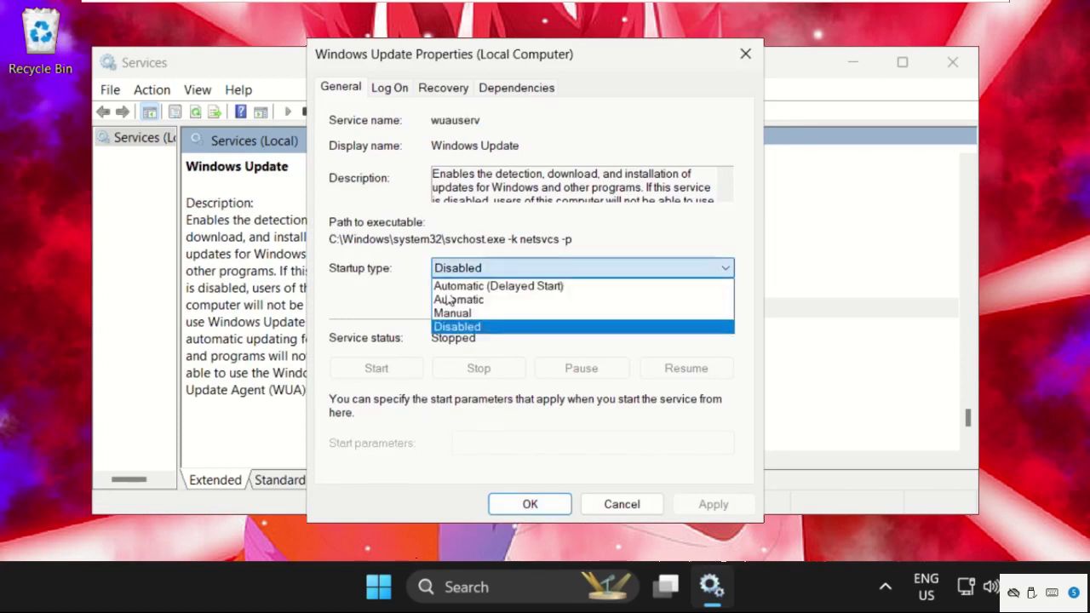
click(477, 300)
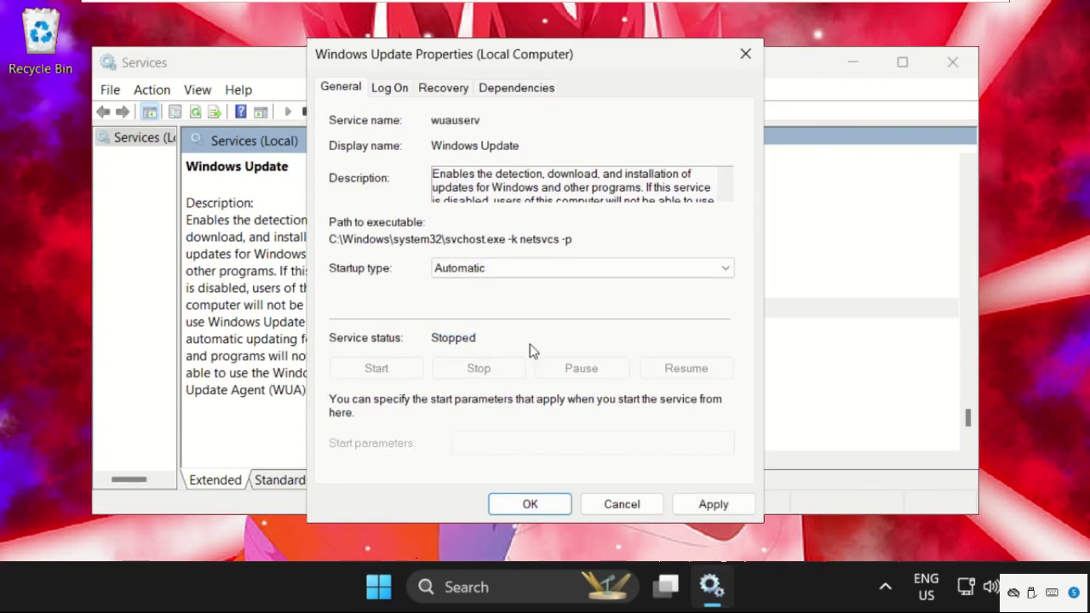
click(711, 504)
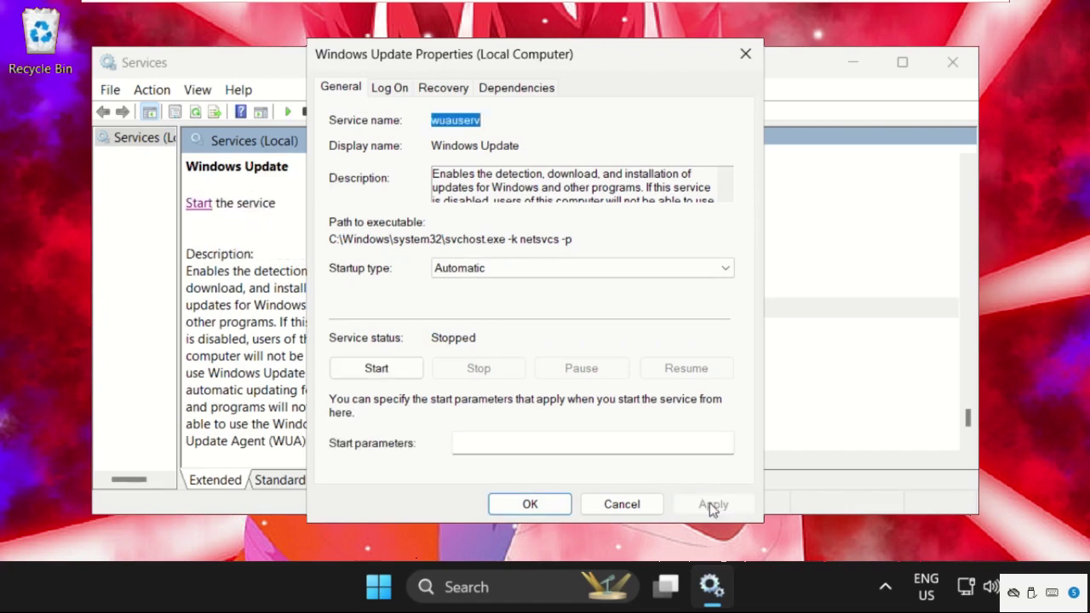
click(379, 372)
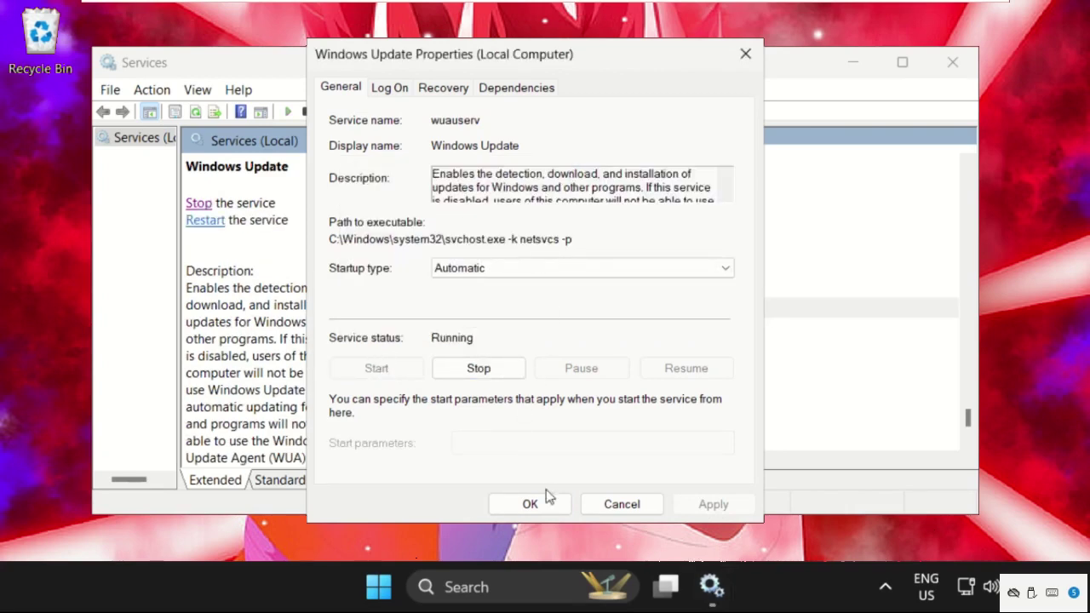
click(536, 505)
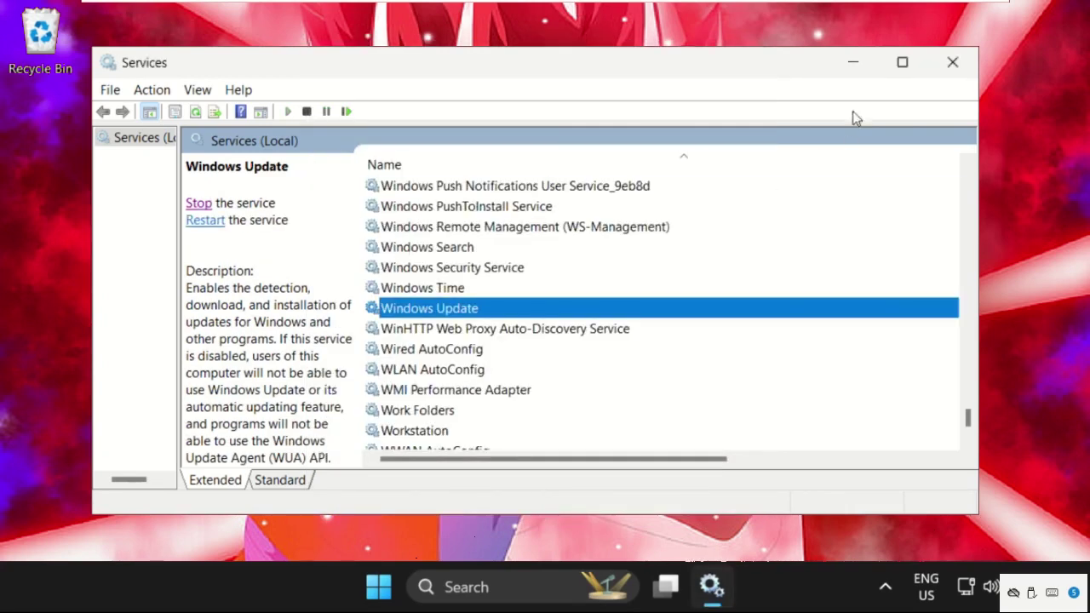
click(952, 64)
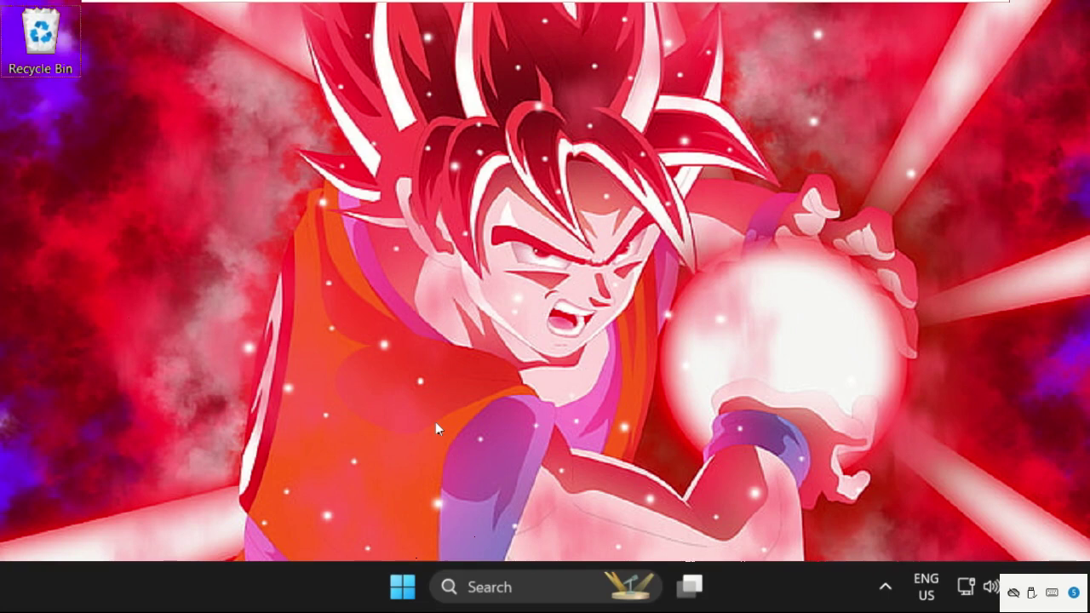
Open File Explorer and go to Local Disk (C:) via This PC
key(super+e)
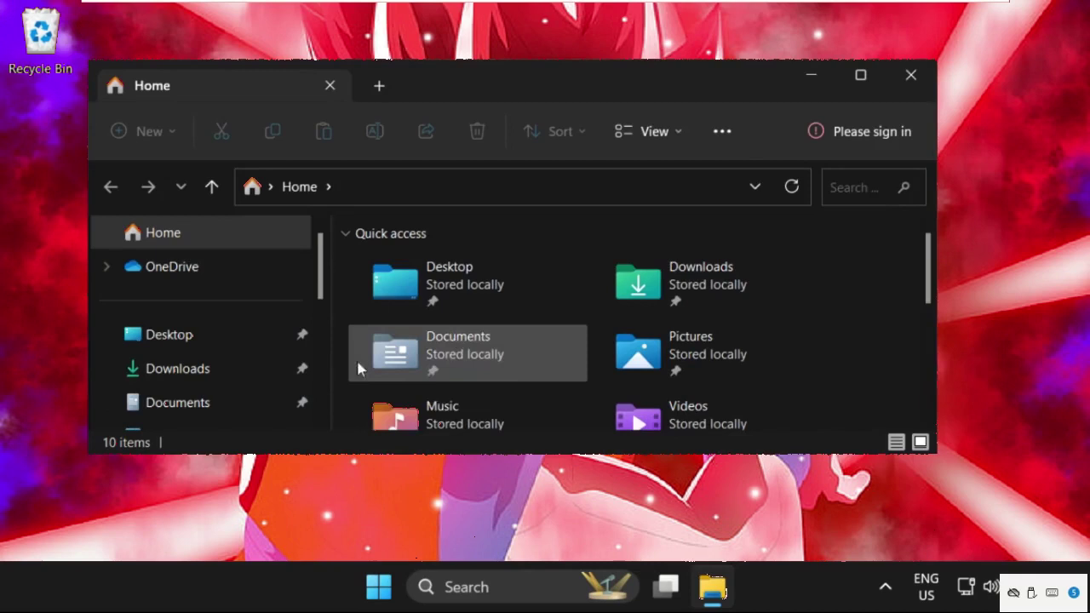
scroll(358, 366, down, 3)
scroll(262, 352, down, 2)
scroll(261, 348, down, 1)
Open the Windows folder and select SoftwareDistribution
scroll(247, 350, down, 1)
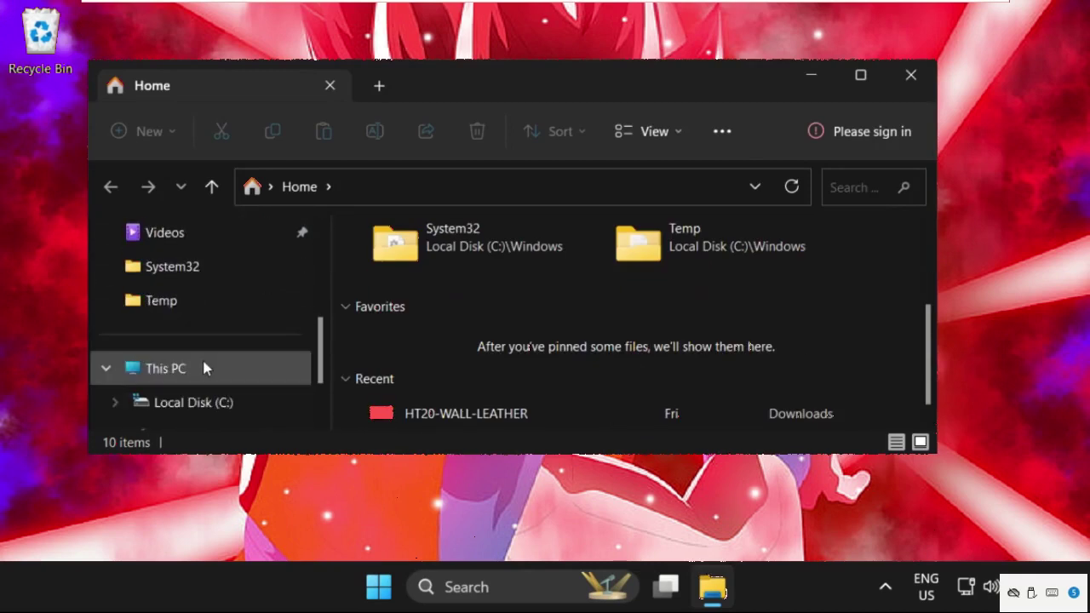
click(232, 369)
double_click(460, 294)
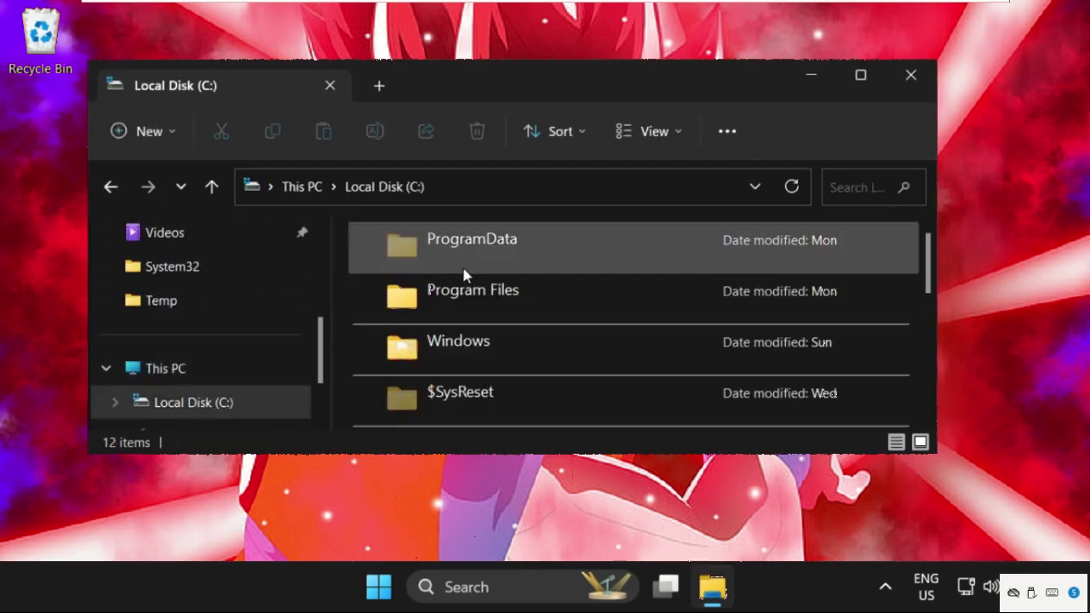
scroll(465, 274, down, 5)
scroll(464, 345, up, 5)
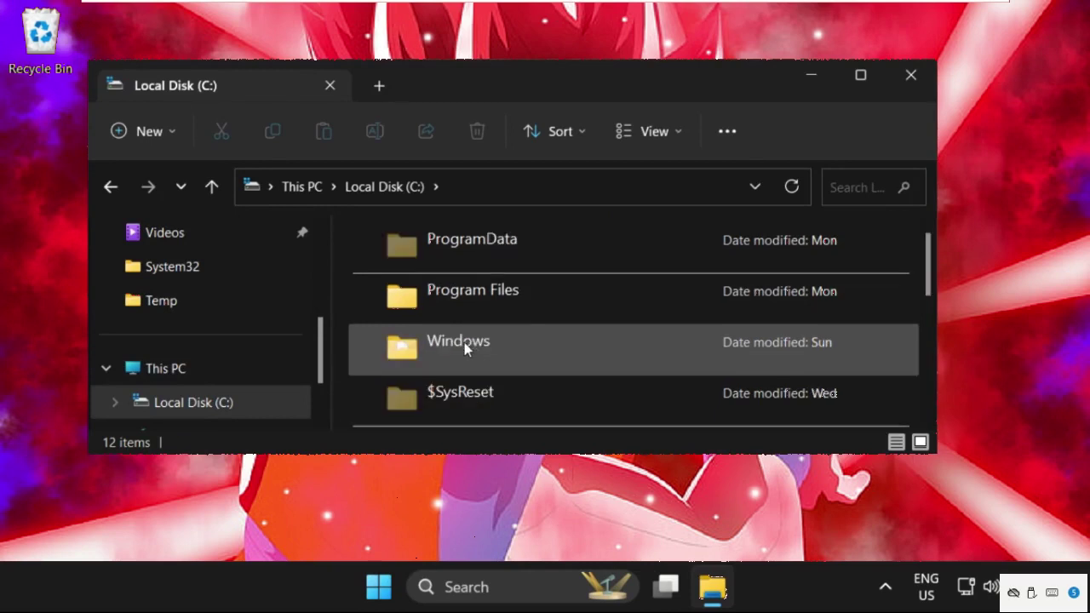
scroll(464, 345, down, 5)
scroll(465, 345, up, 5)
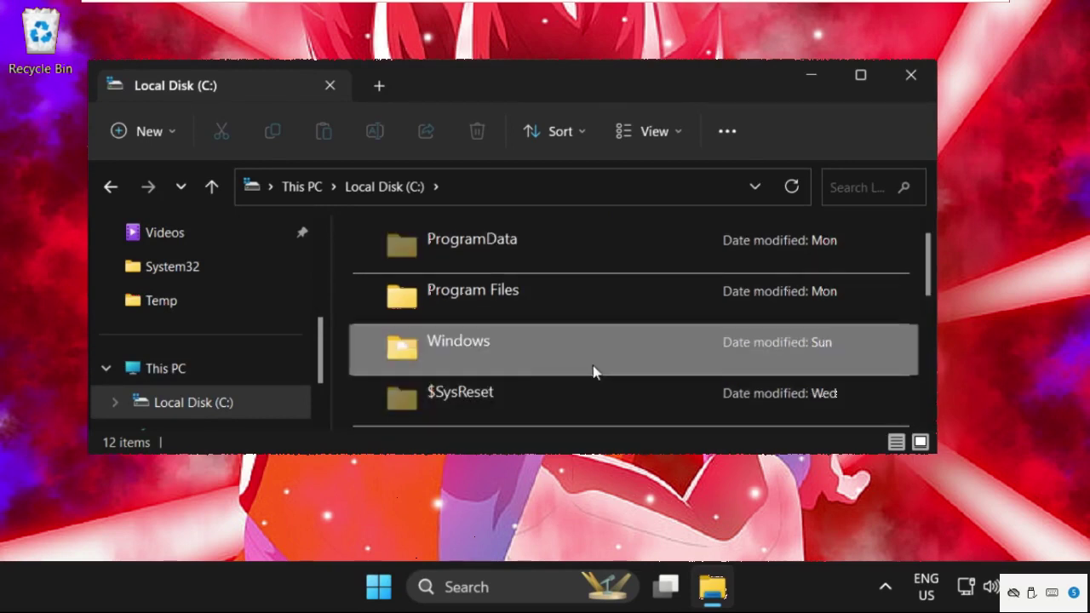
double_click(520, 344)
click(521, 343)
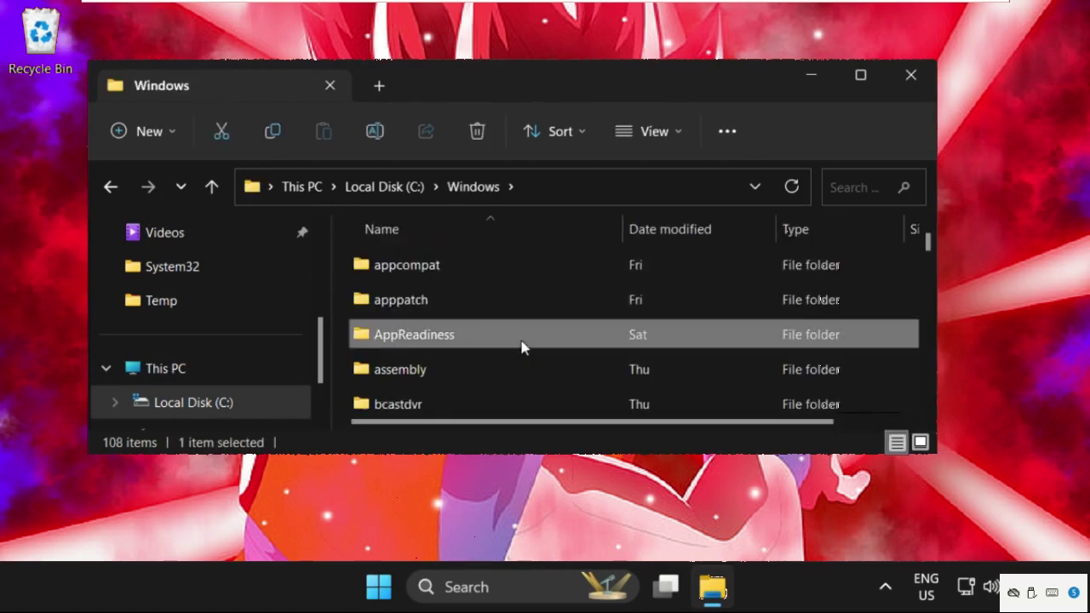
key(s)
key(s)
key(s)
key(s)
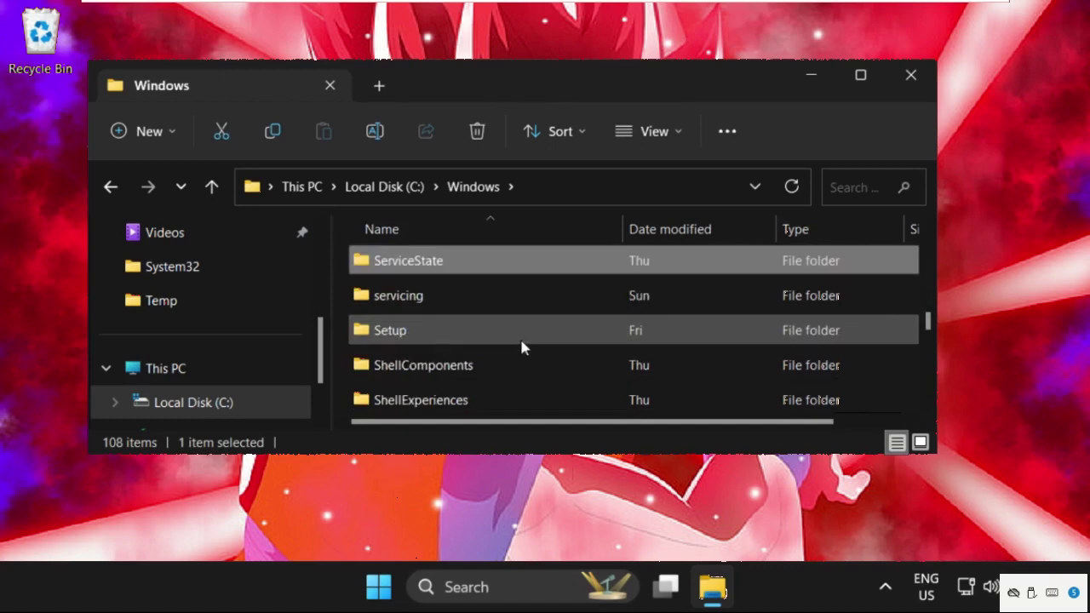
click(521, 345)
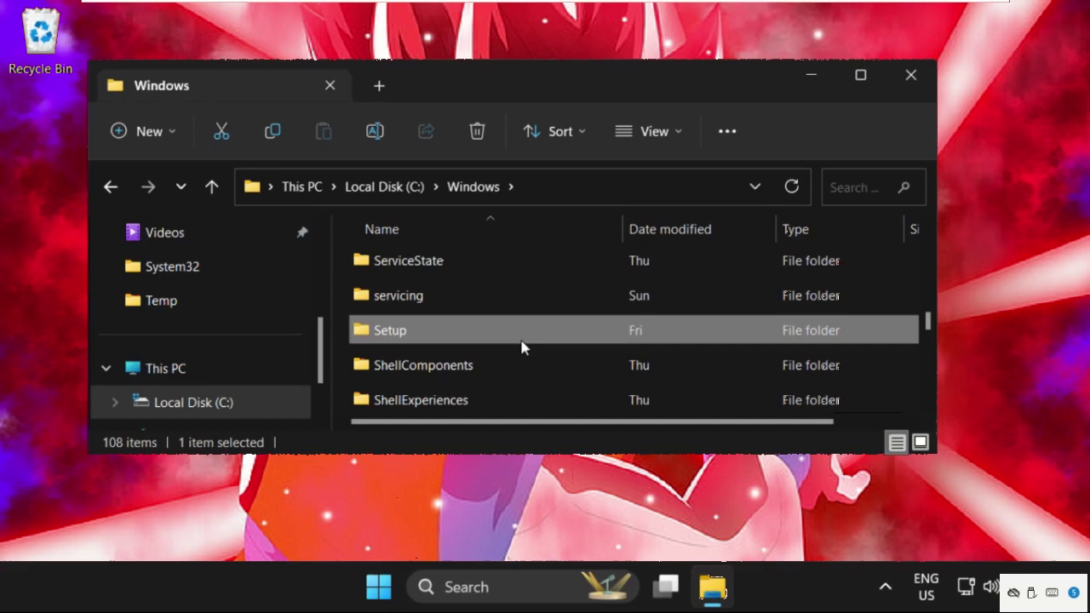
key(s)
key(s)
key(s)
key(s)
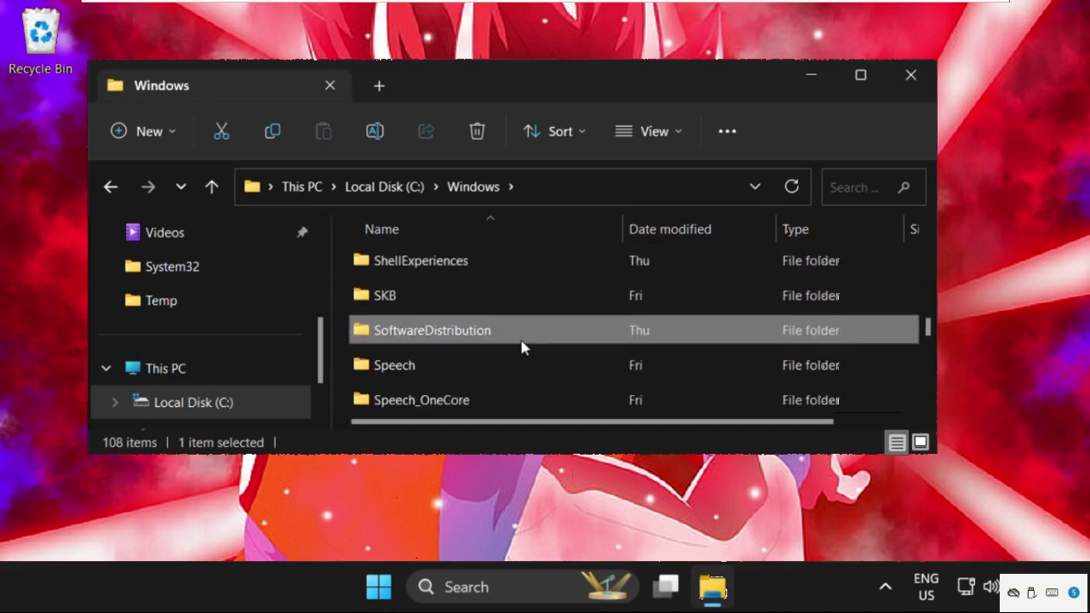
Maximize Explorer, open SoftwareDistribution and select all five items
double_click(620, 85)
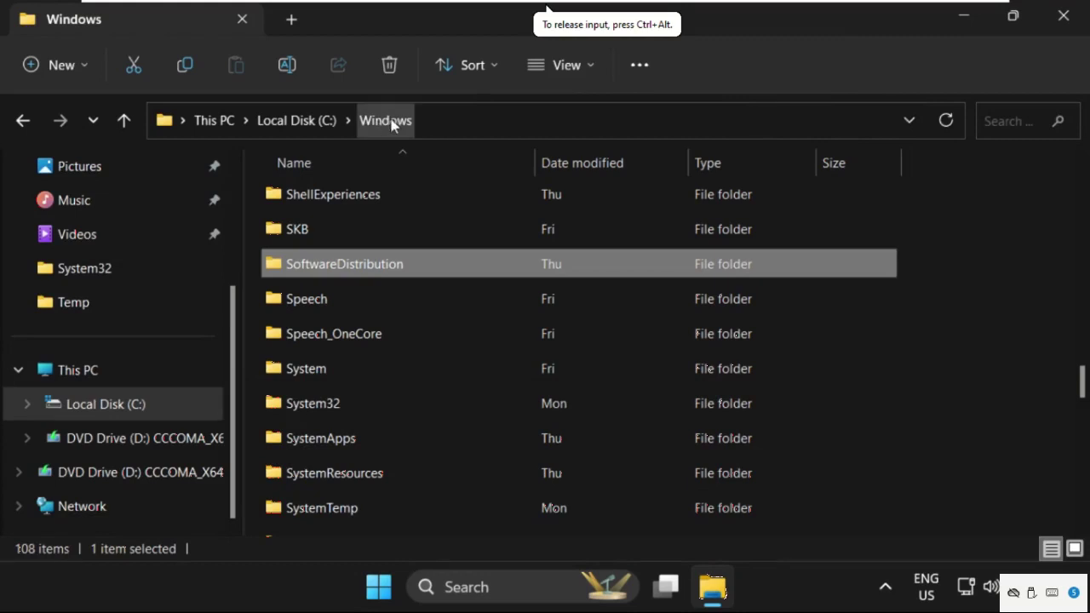
double_click(345, 266)
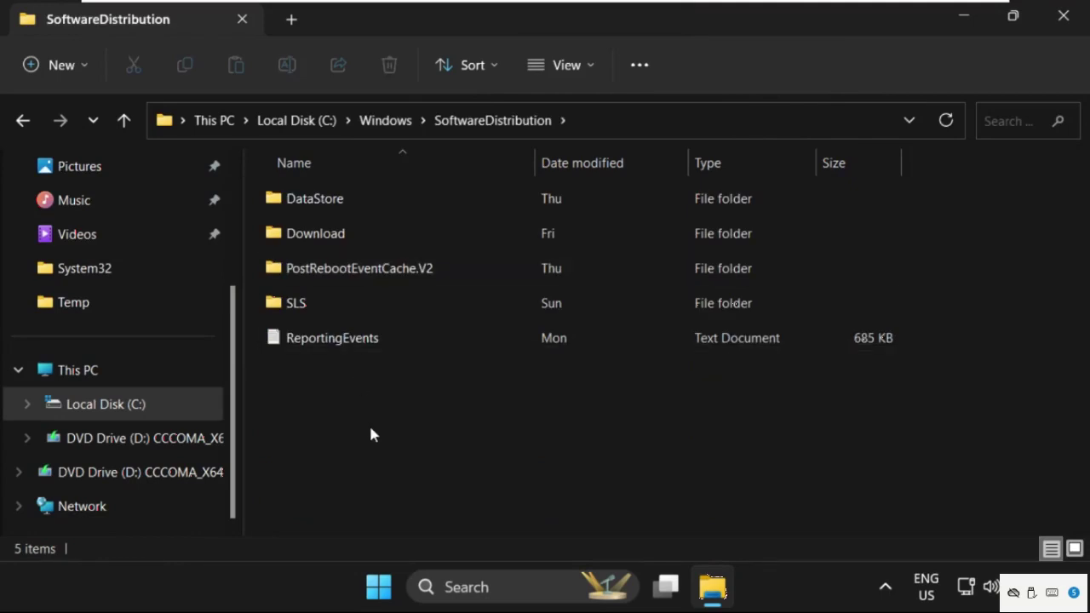
drag(375, 425, 340, 162)
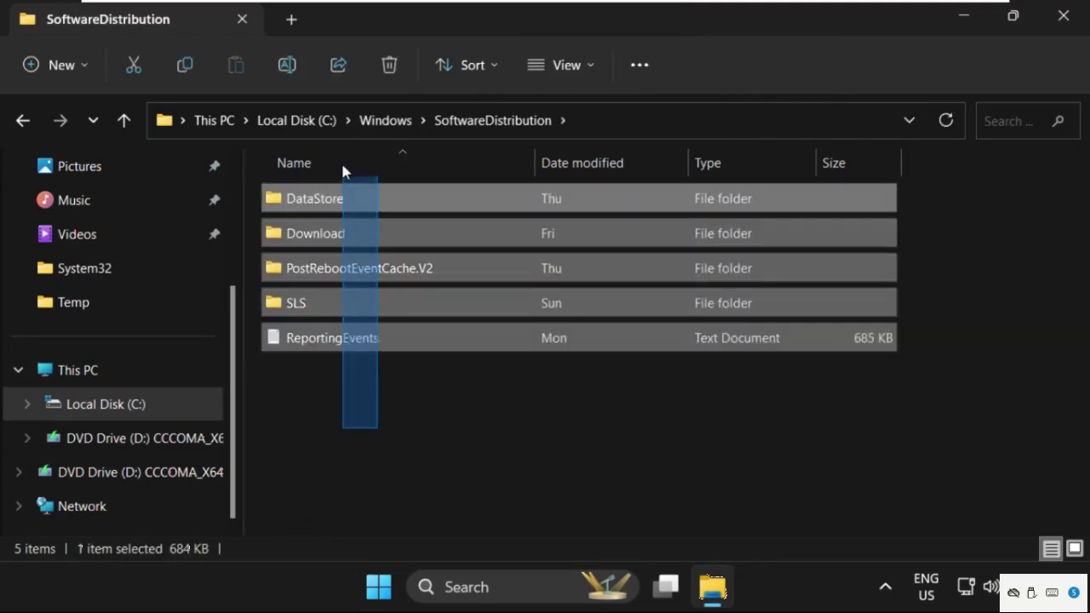
Delete the selected items, skipping the in-use ReportingEvents and DataStore for all
right_click(360, 269)
click(515, 173)
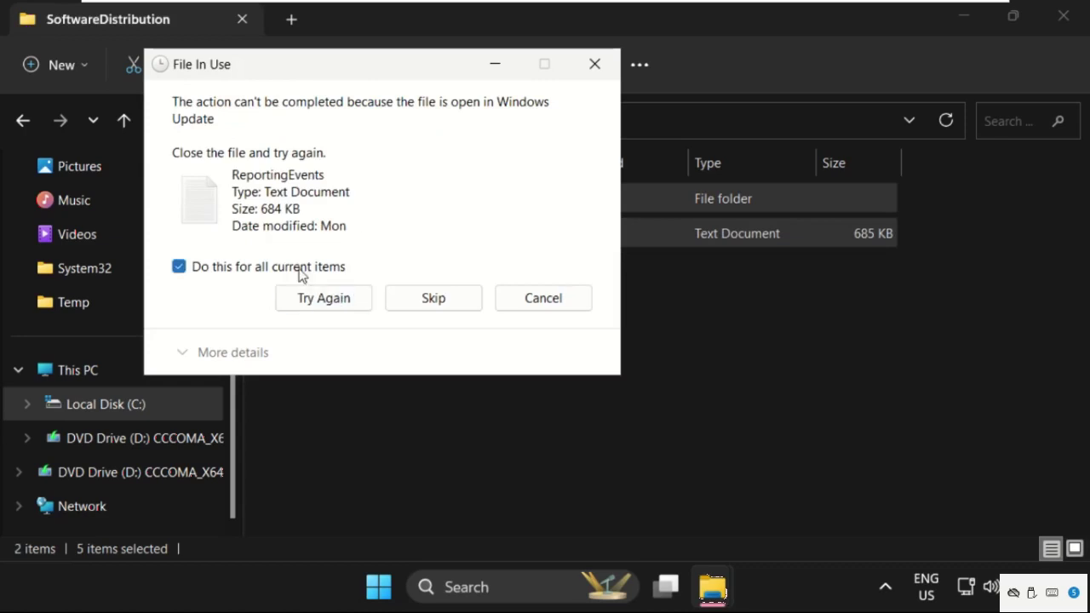
click(428, 306)
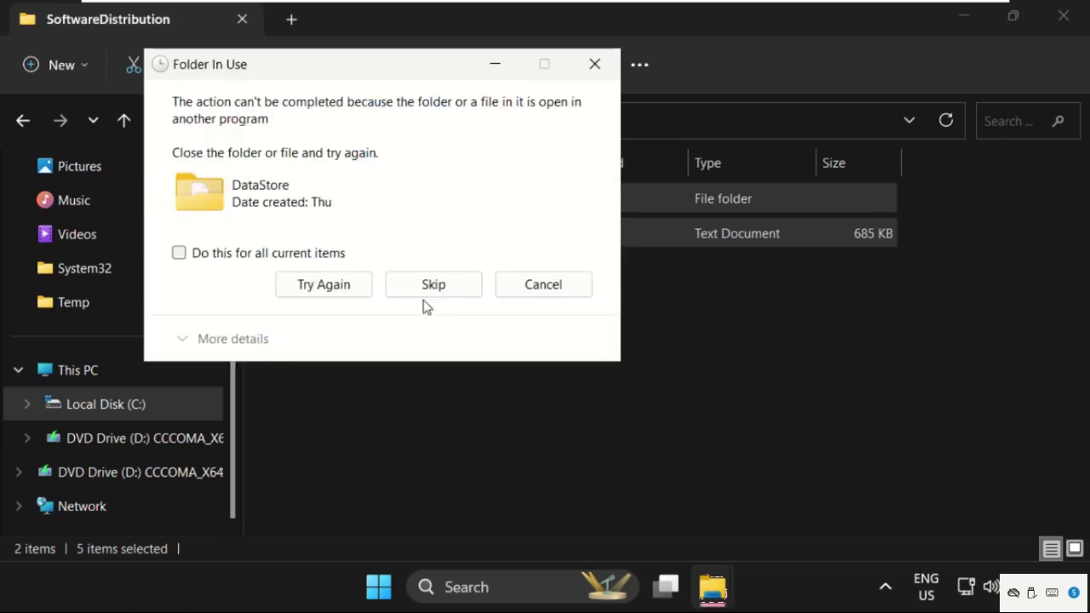
click(293, 255)
click(460, 284)
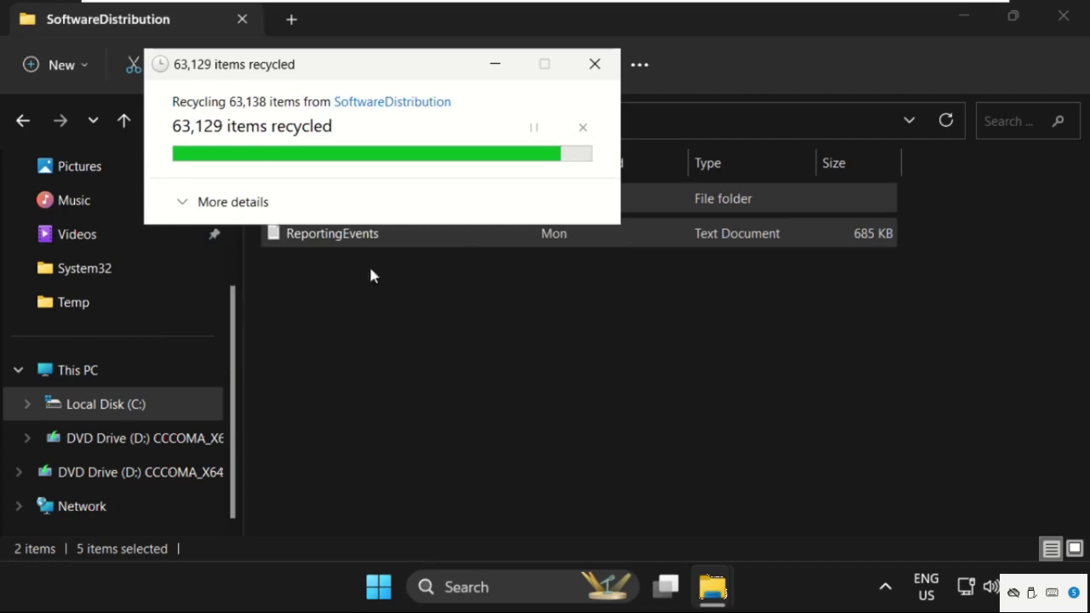
click(668, 352)
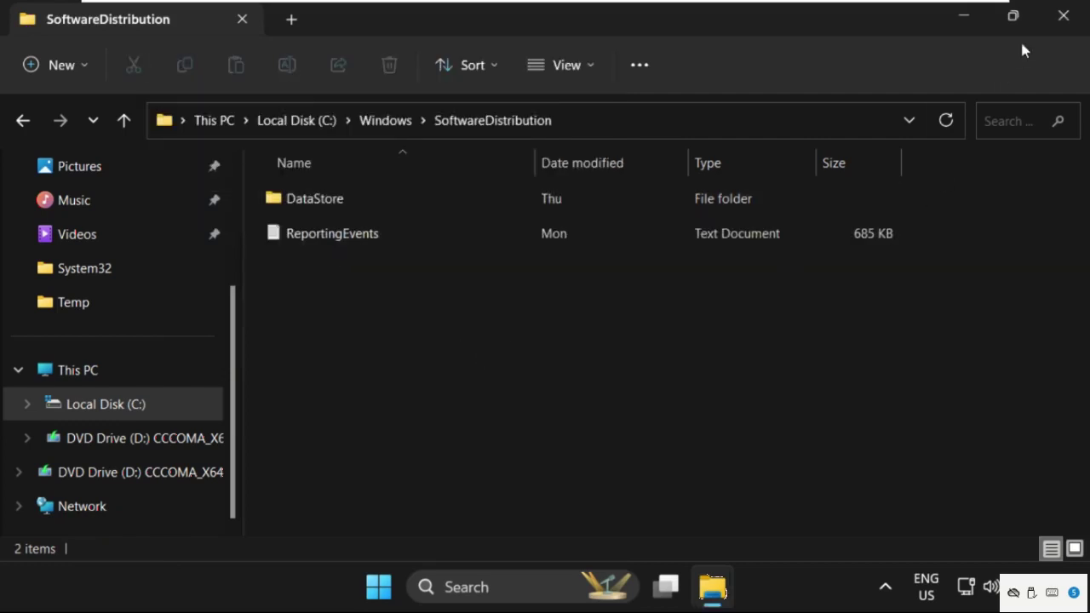
Close File Explorer and show Start's power menu with Sign-in options, Shut down and Restart
click(1064, 16)
click(402, 586)
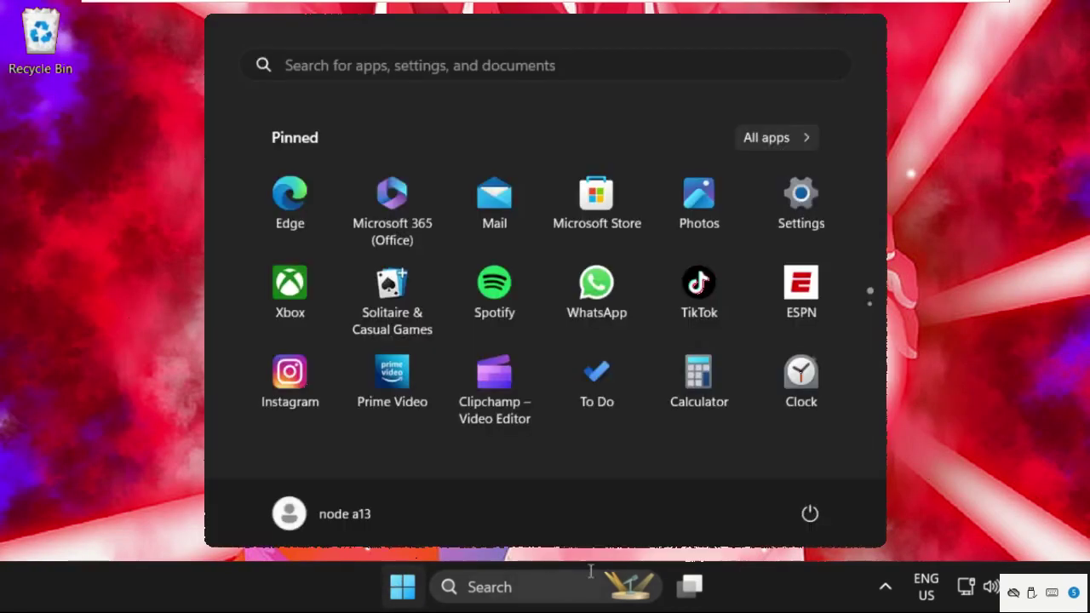
click(810, 514)
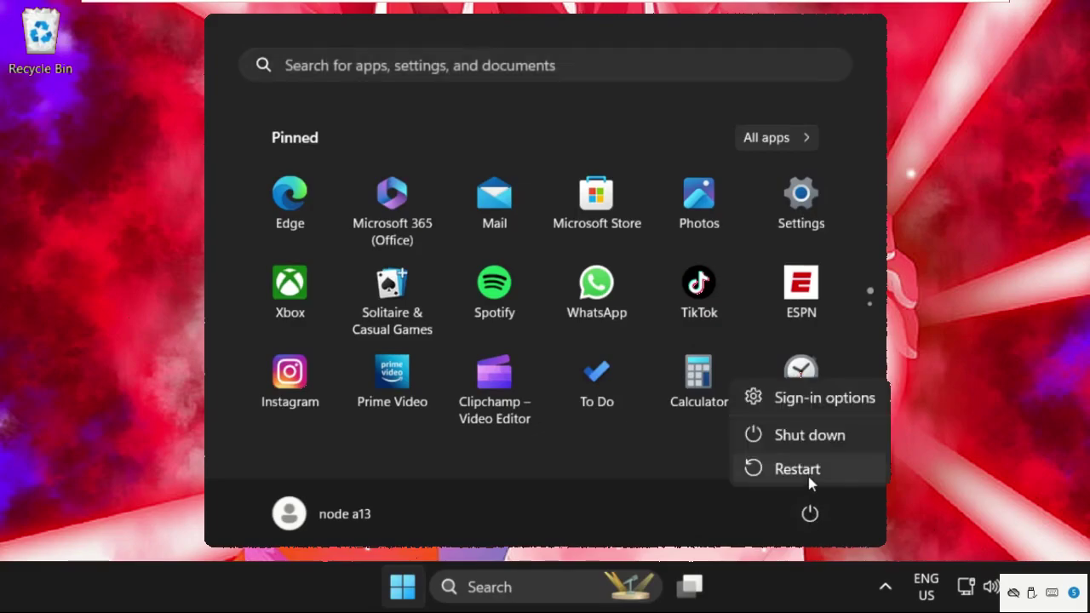